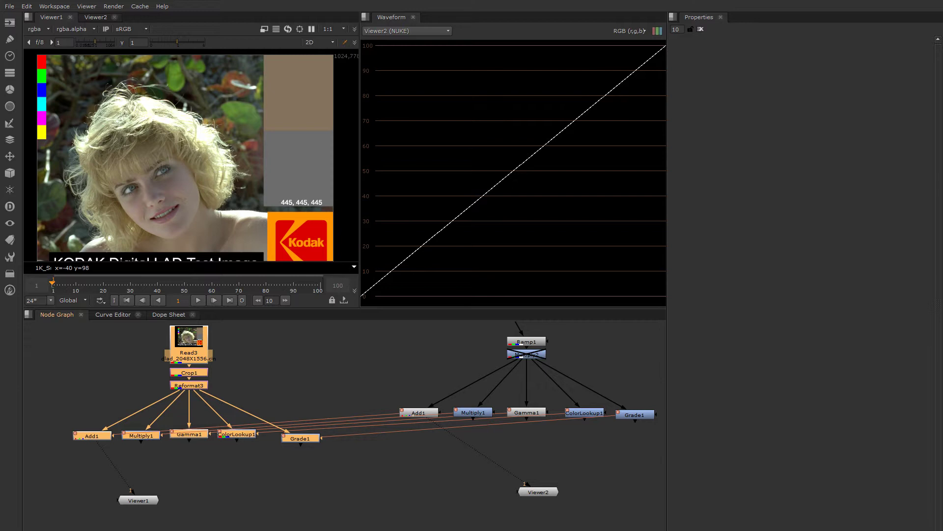
# Align Add1, ColorLookup1 and Grade1 in one row with Multiply1 and Gamma1
pyautogui.click(9, 92)
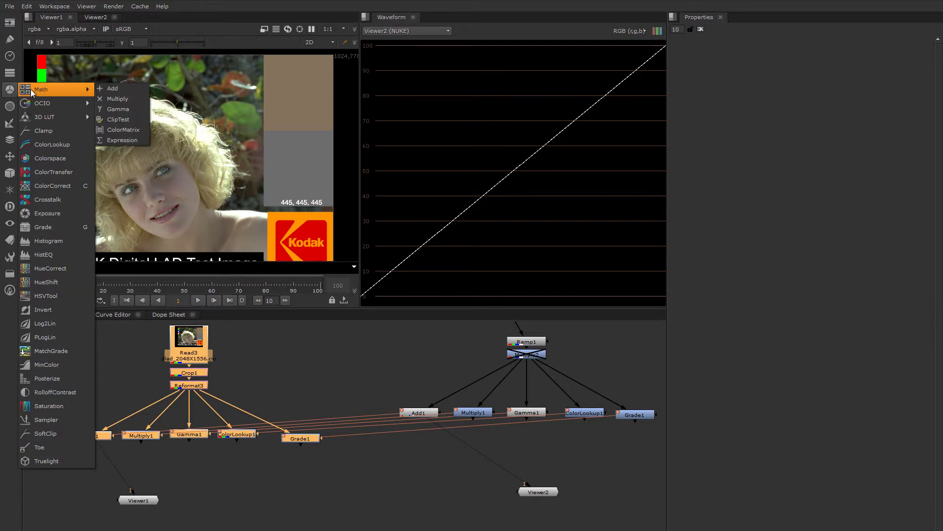
pyautogui.click(192, 472)
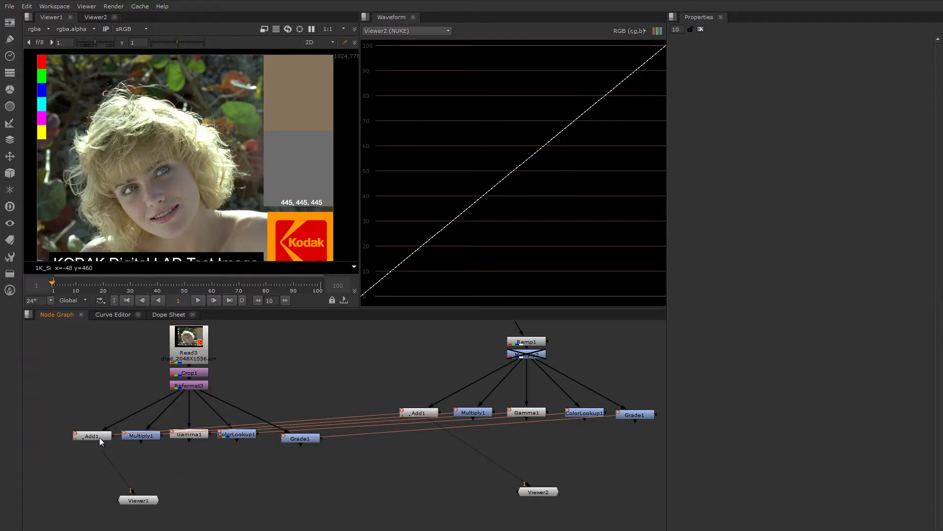
pyautogui.moveTo(99, 438); pyautogui.dragTo(96, 438)
pyautogui.click(142, 439)
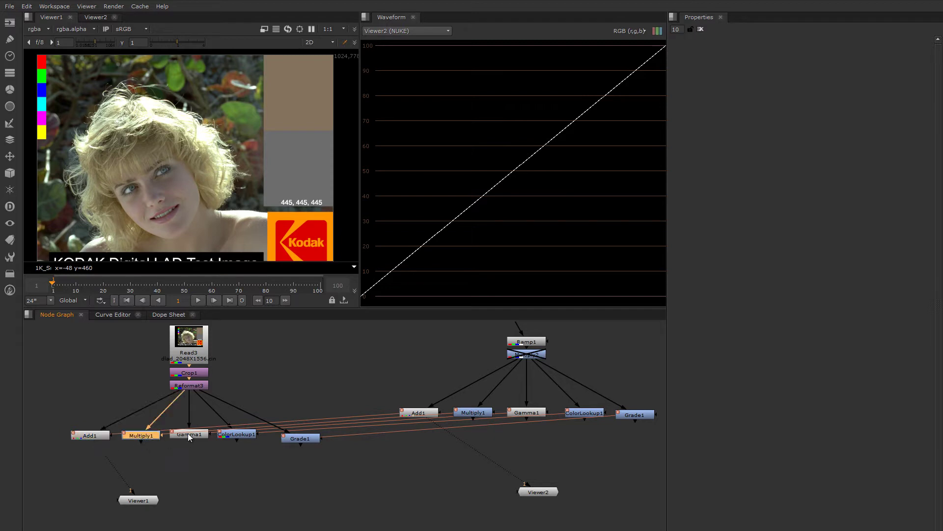
pyautogui.click(189, 434)
pyautogui.moveTo(237, 437); pyautogui.dragTo(234, 434)
pyautogui.moveTo(296, 438); pyautogui.dragTo(281, 436)
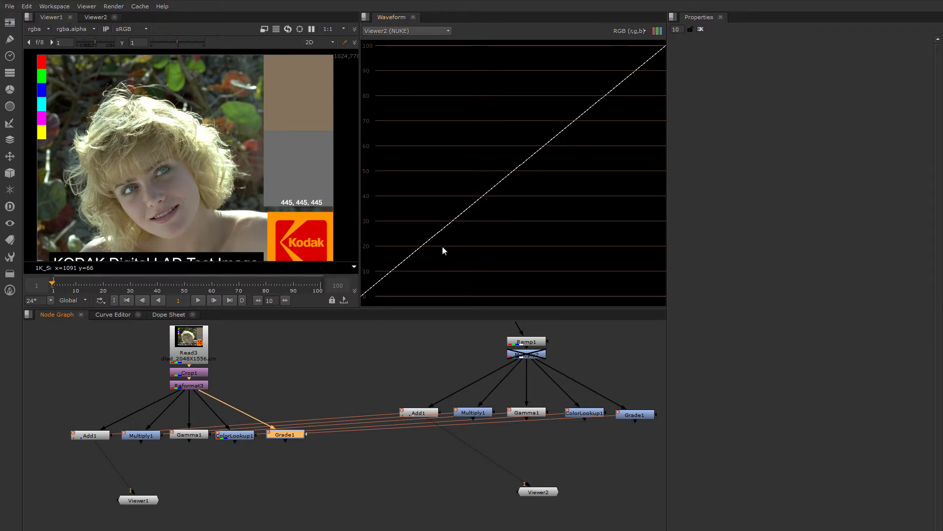
# Open Add1 and try brighter Add values, settling at 0.15
pyautogui.doubleClick(92, 436)
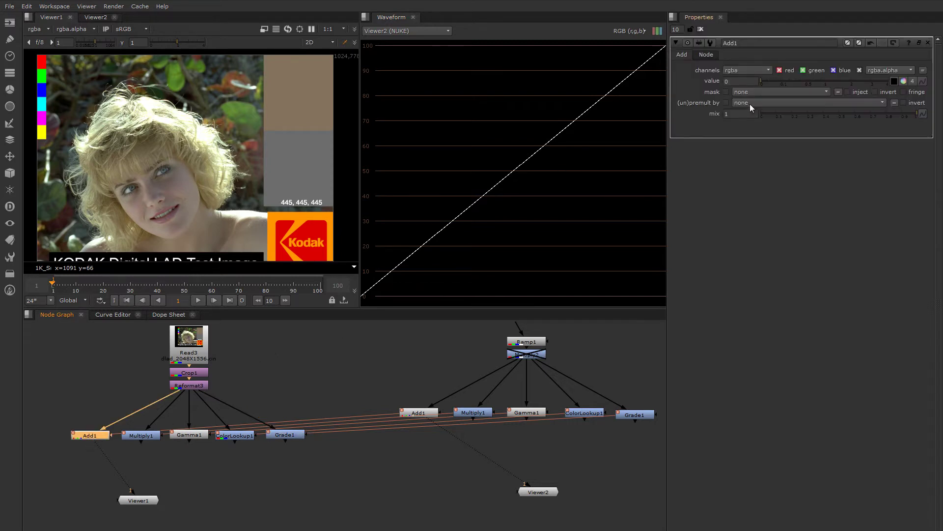
pyautogui.moveTo(762, 81); pyautogui.dragTo(789, 79)
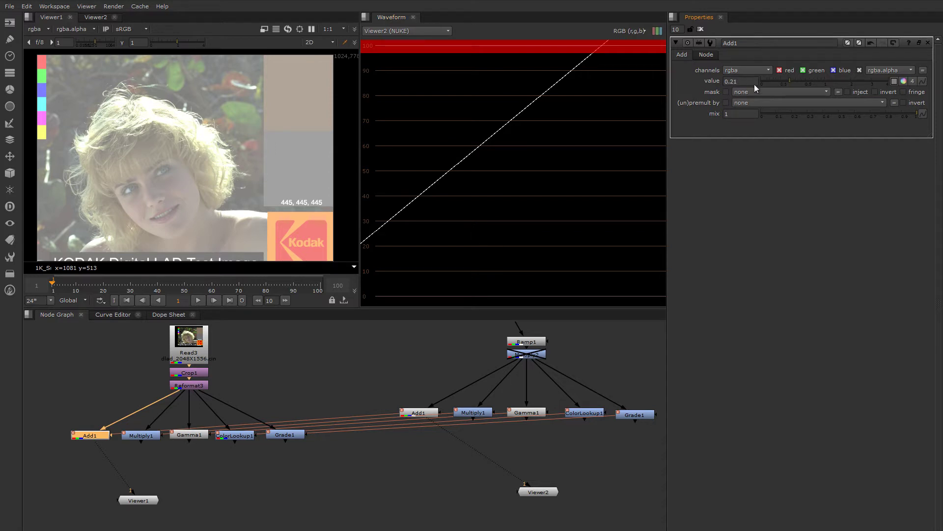
pyautogui.moveTo(792, 81); pyautogui.dragTo(760, 81)
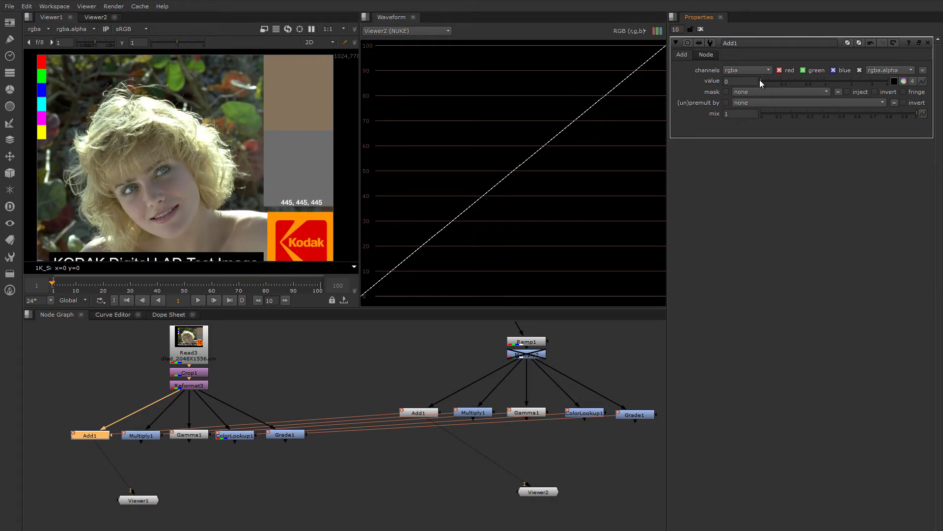
# Enter -0.1 as the Add value, then return it to 0
pyautogui.click(727, 81)
pyautogui.write('-0.1')
pyautogui.press('Down')
pyautogui.press('Down')
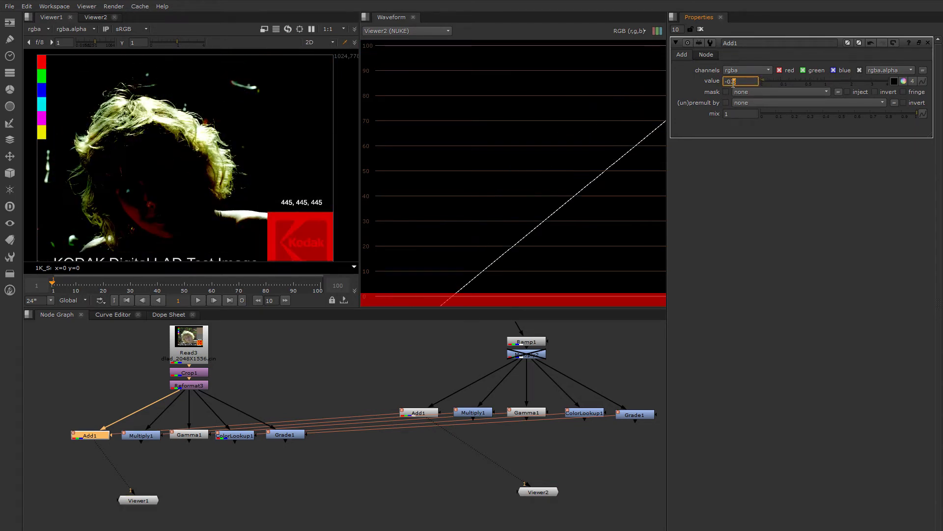
pyautogui.press('Up')
pyautogui.press('Up')
pyautogui.press('Down')
pyautogui.press('Up')
pyautogui.press('Up')
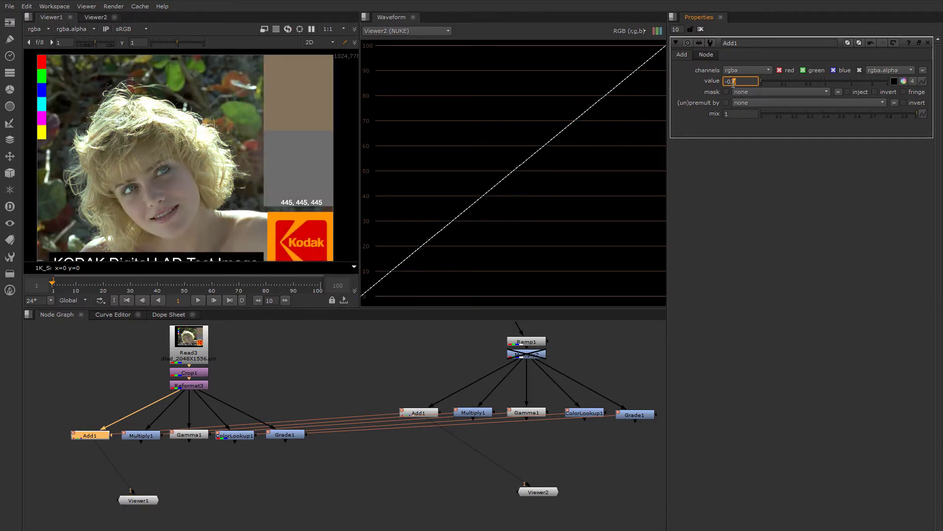
pyautogui.click(698, 131)
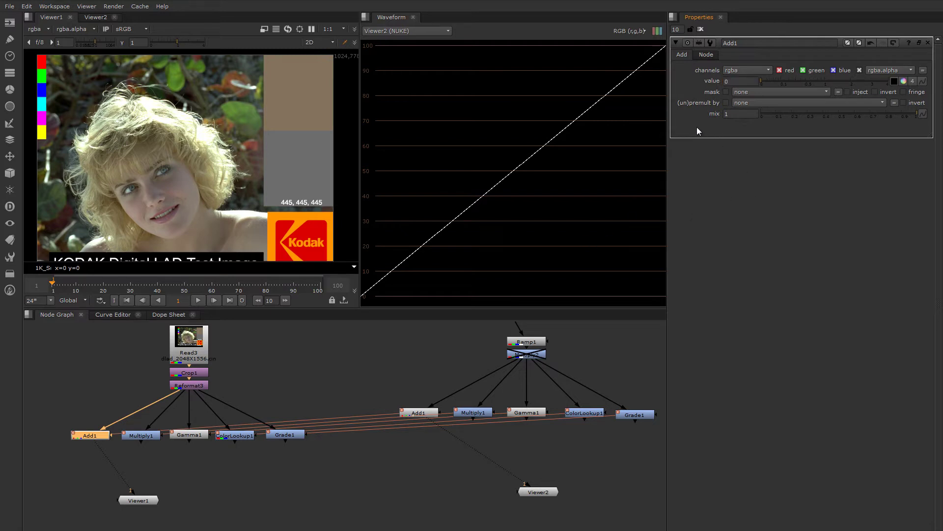
# Open Multiply1 and show both Multiply1 nodes in Viewer1 and Viewer2
pyautogui.doubleClick(144, 436)
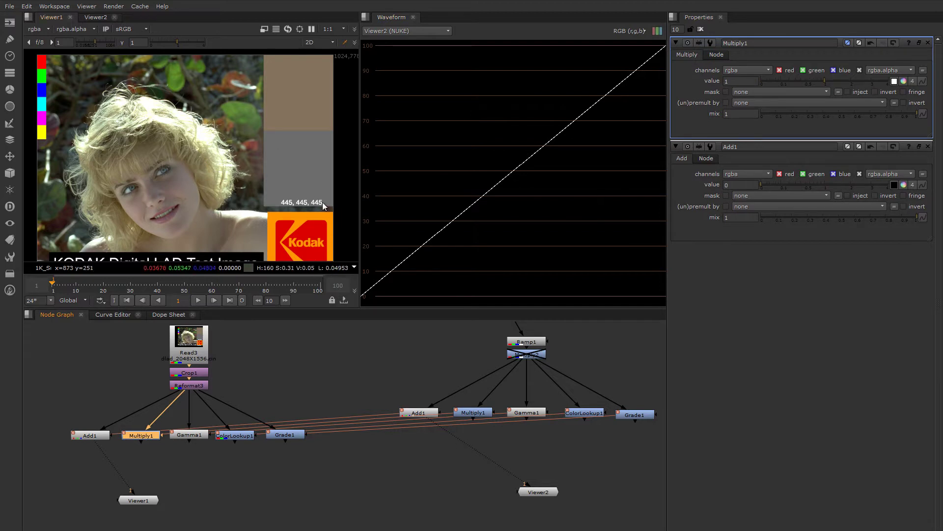
pyautogui.moveTo(824, 81); pyautogui.dragTo(834, 80)
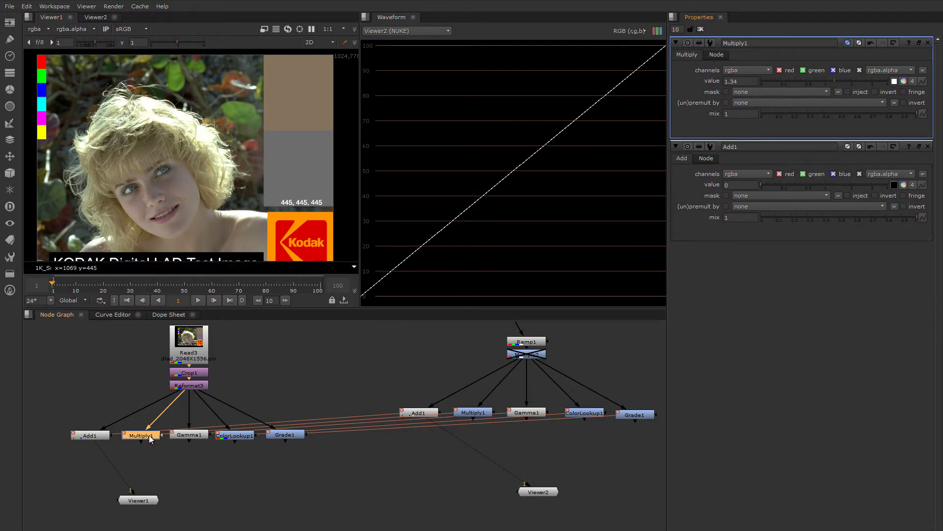
pyautogui.press('1')
pyautogui.moveTo(445, 427); pyautogui.dragTo(473, 413)
pyautogui.moveTo(134, 439); pyautogui.dragTo(132, 442)
# Try Multiply values from 0.6 to 2.4, settle at 1.08, and move Gamma1 down
pyautogui.moveTo(836, 80); pyautogui.dragTo(810, 81)
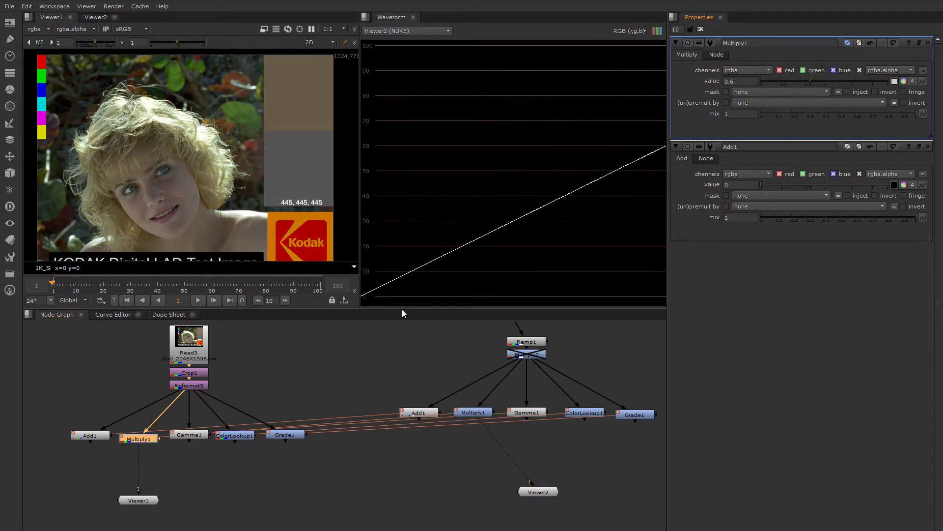
pyautogui.moveTo(153, 440); pyautogui.dragTo(153, 437)
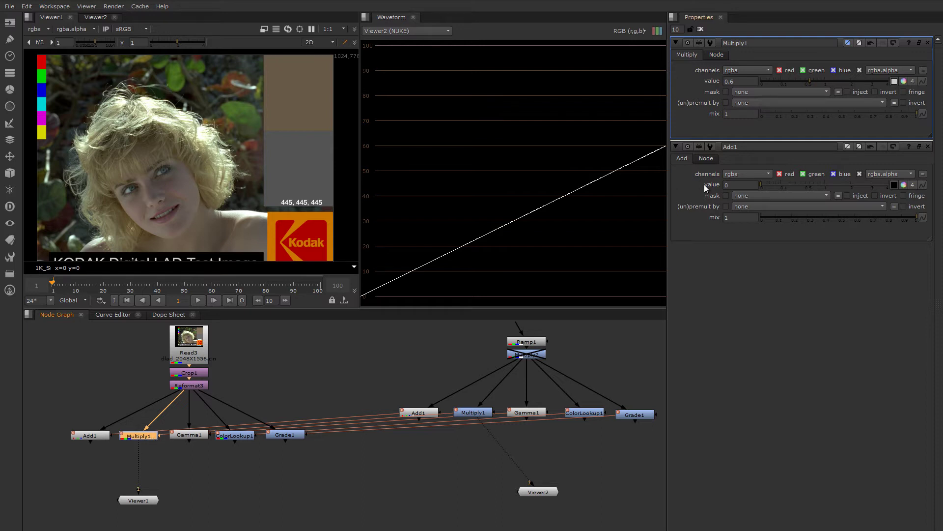
pyautogui.moveTo(810, 82)
pyautogui.mouseDown()
pyautogui.moveTo(857, 81)
pyautogui.moveTo(827, 80)
pyautogui.mouseUp()
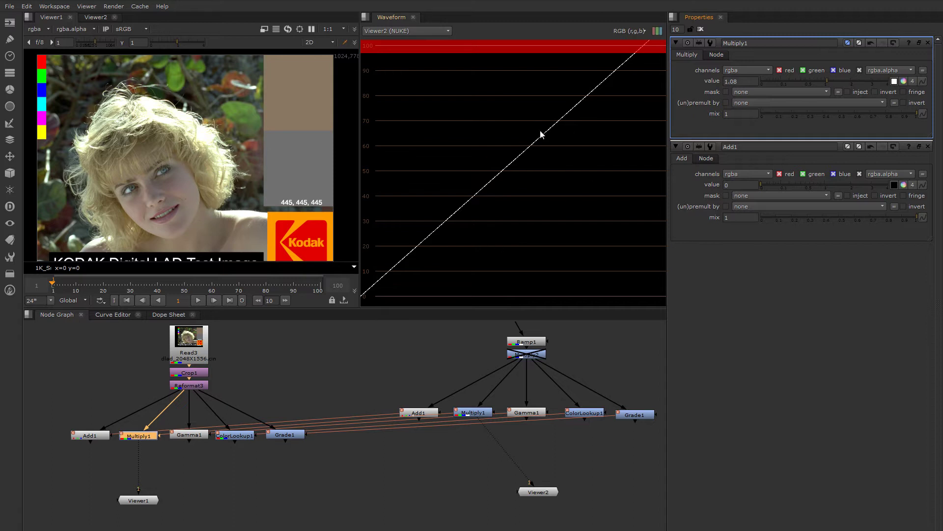
pyautogui.moveTo(191, 435); pyautogui.dragTo(190, 450)
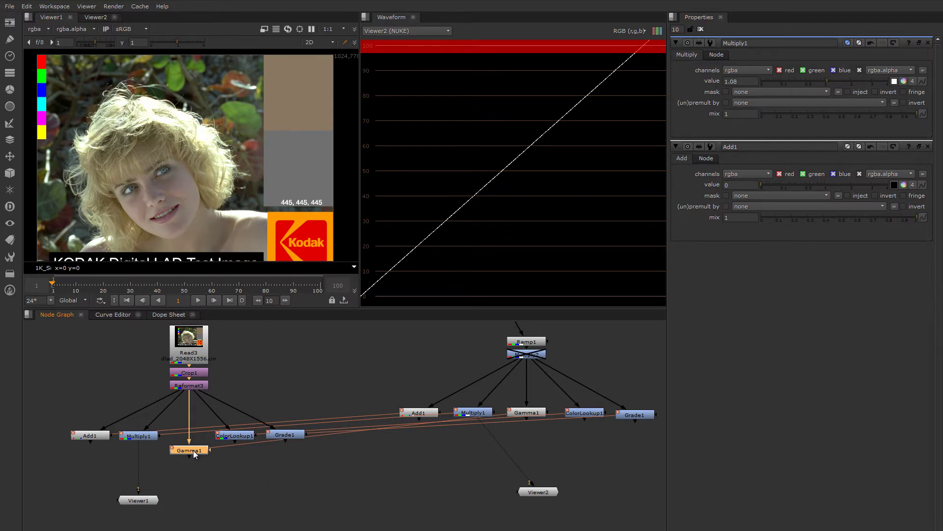
# Connect both viewers to the Gamma1 nodes and set Gamma1's value to 1.85
pyautogui.press('1')
pyautogui.moveTo(208, 455); pyautogui.dragTo(523, 413)
pyautogui.moveTo(140, 448); pyautogui.dragTo(189, 450)
pyautogui.click(53, 18)
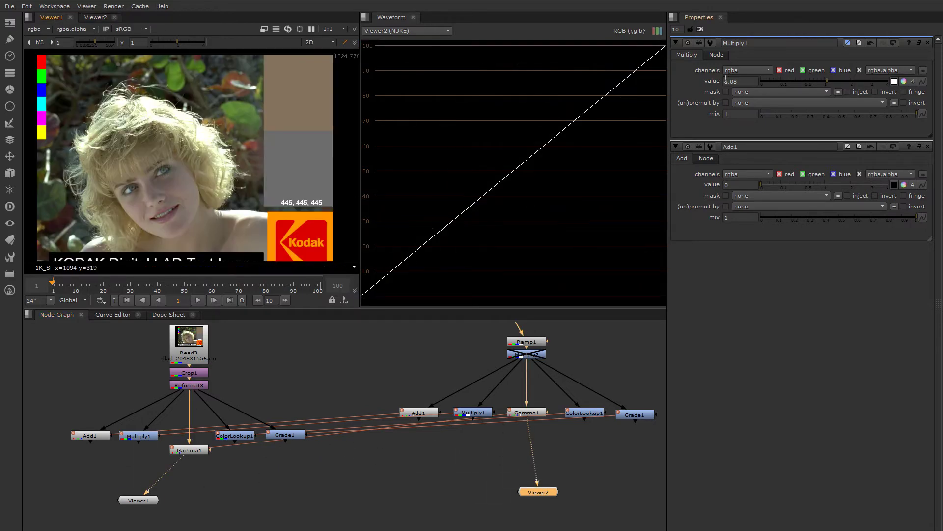
pyautogui.doubleClick(191, 450)
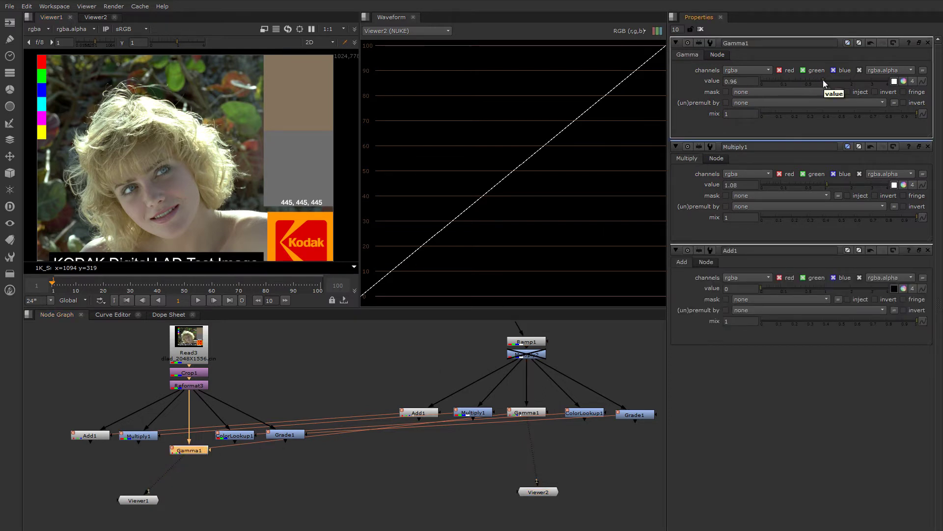
pyautogui.moveTo(823, 80); pyautogui.dragTo(848, 78)
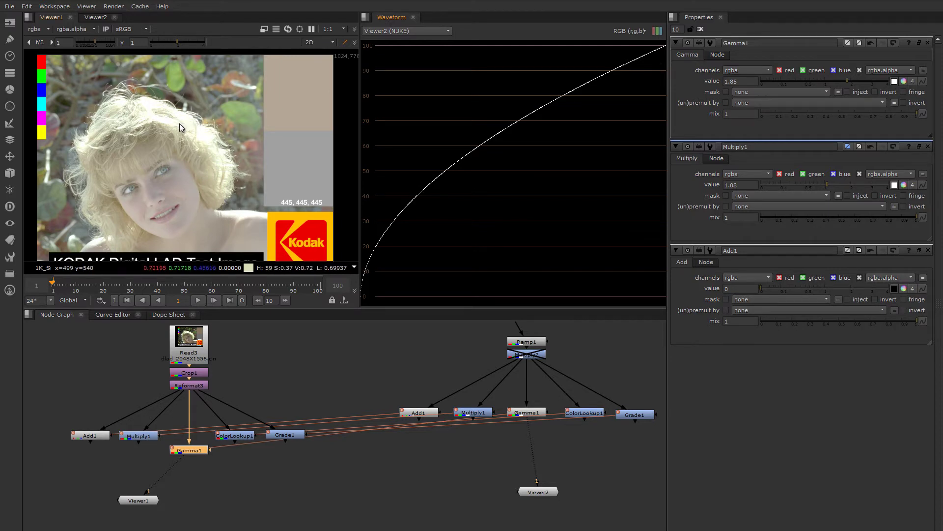
# Lower Gamma1 from 1.85 through 0.82 to 0.28, inspecting the waveform and Kodak image
pyautogui.scroll(6, 185, 123)
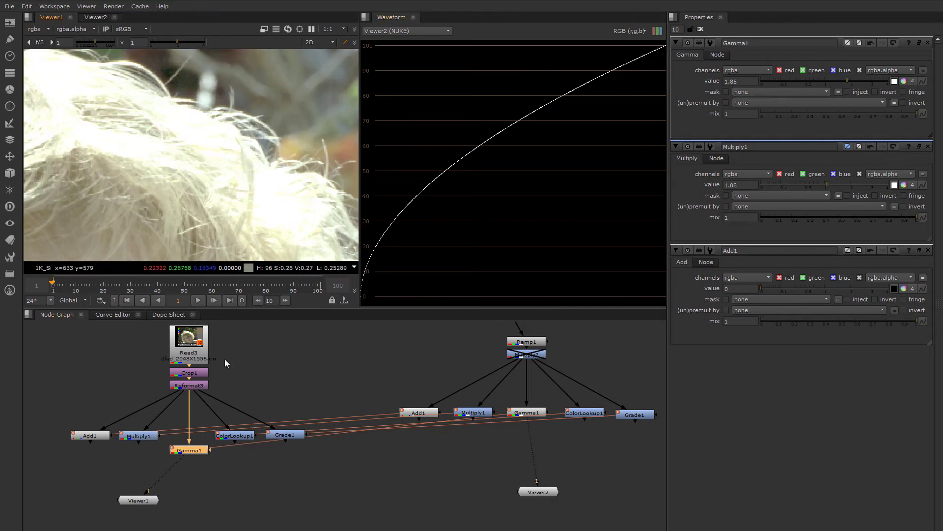
pyautogui.moveTo(846, 80); pyautogui.dragTo(803, 84)
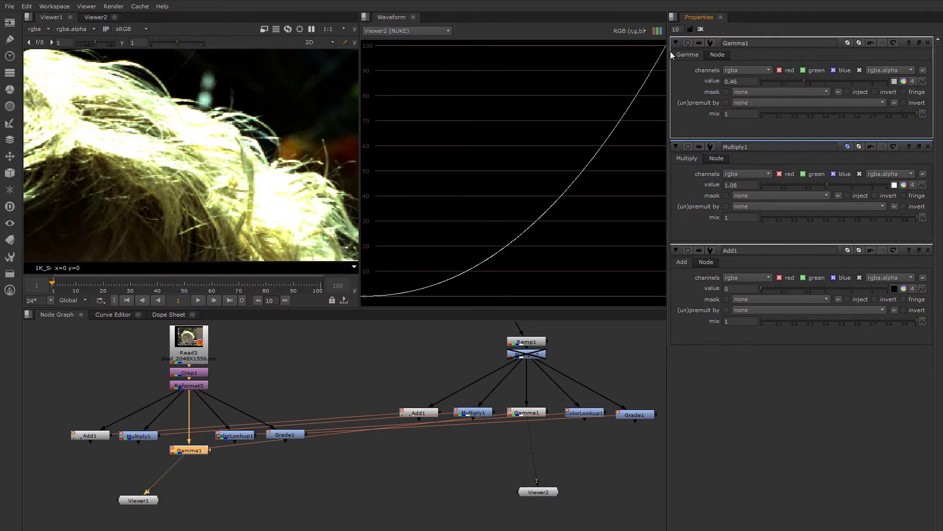
pyautogui.moveTo(657, 64); pyautogui.dragTo(657, 115, button='middle')
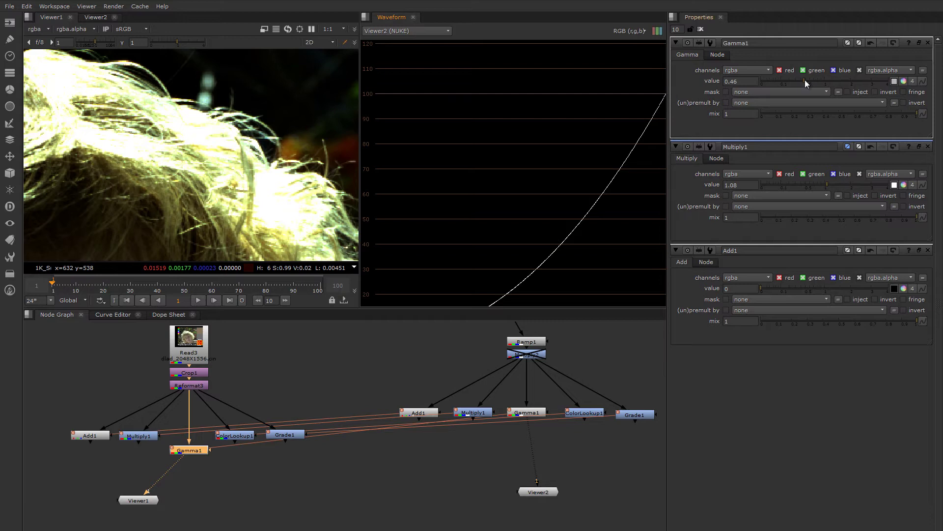
pyautogui.moveTo(803, 80); pyautogui.dragTo(796, 80)
pyautogui.moveTo(204, 152); pyautogui.dragTo(260, 98, button='middle')
pyautogui.scroll(-5, 251, 123)
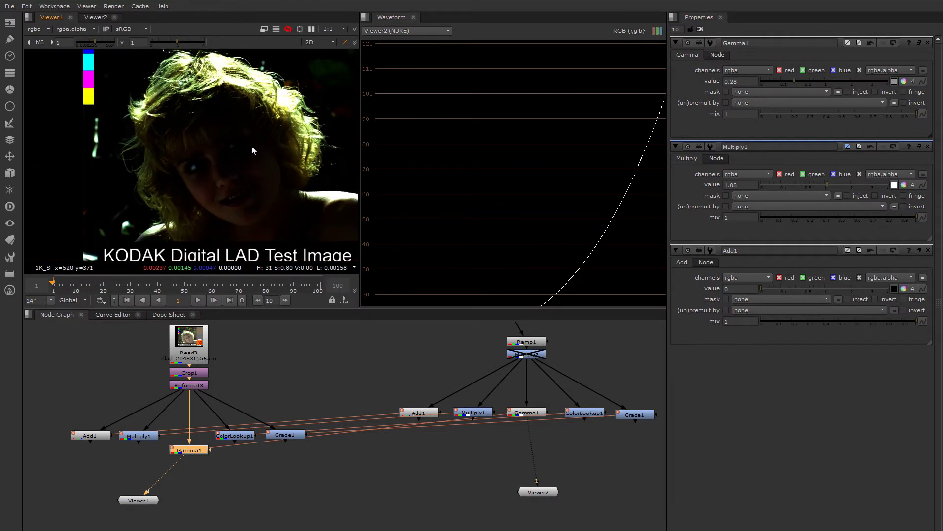
pyautogui.moveTo(240, 146); pyautogui.dragTo(216, 175, button='middle')
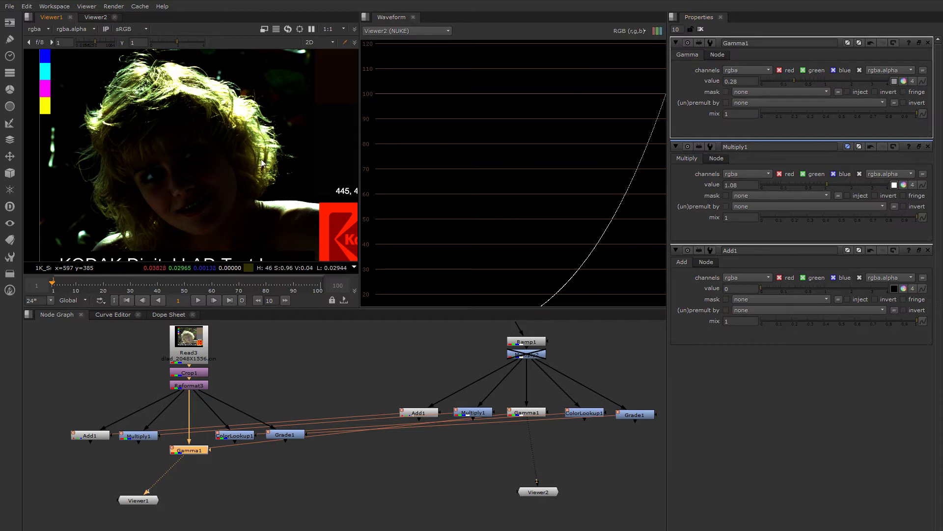
# Set Gamma1 to about 1.02 and sample hair pixels with the viewer gain at 0.1
pyautogui.scroll(3, 240, 111)
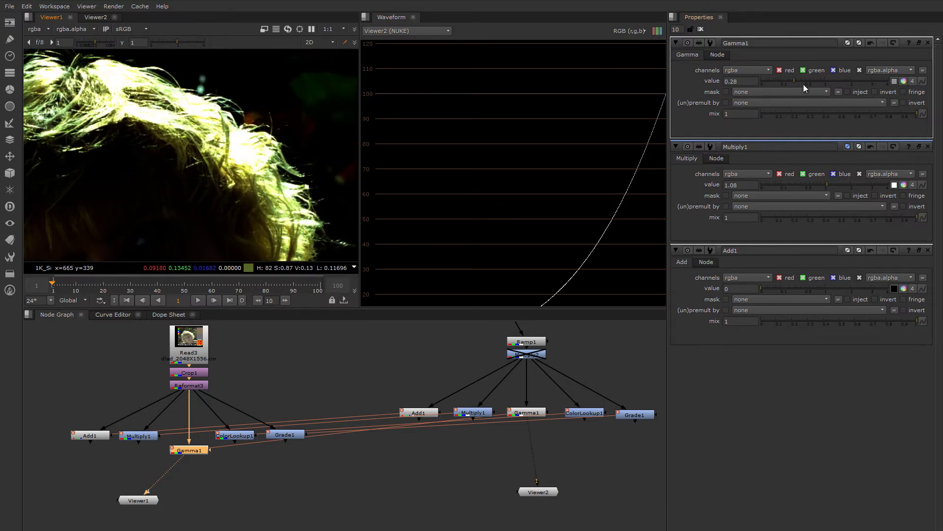
pyautogui.click(827, 81)
pyautogui.scroll(3, 222, 143)
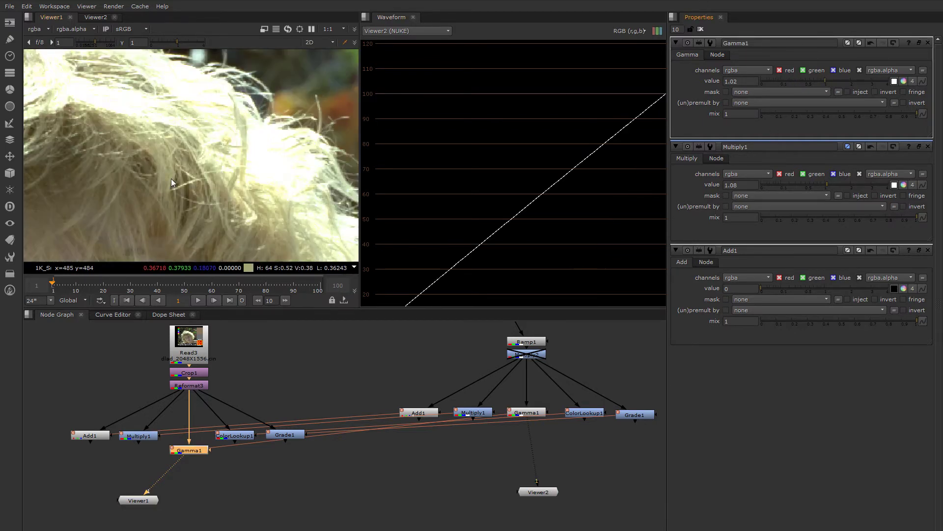
pyautogui.click(85, 43)
pyautogui.scroll(3, 220, 116)
pyautogui.keyDown('ctrl'); pyautogui.click(198, 120); pyautogui.keyUp('ctrl')
pyautogui.keyDown('ctrl'); pyautogui.moveTo(199, 120); pyautogui.dragTo(196, 117); pyautogui.keyUp('ctrl')
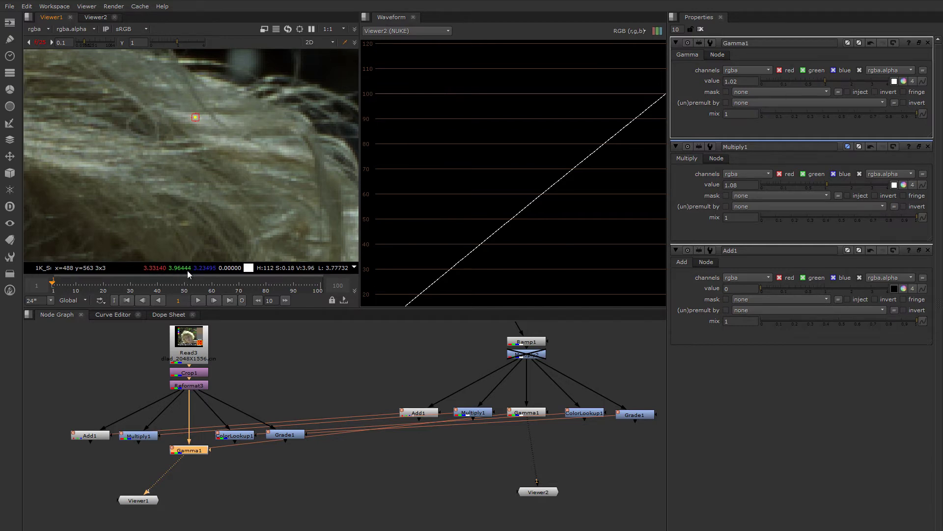
pyautogui.scroll(-2, 216, 134)
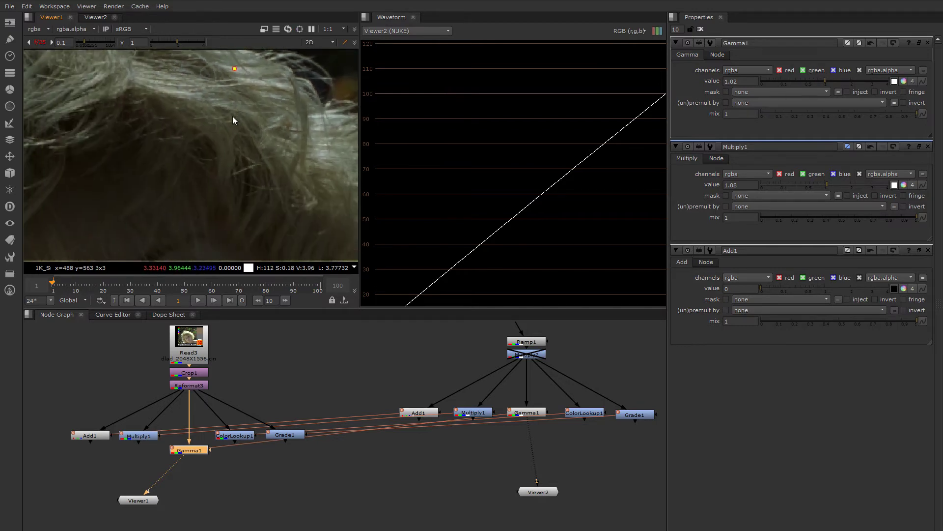
pyautogui.click(40, 43)
pyautogui.scroll(-3, 229, 142)
pyautogui.moveTo(228, 154); pyautogui.dragTo(231, 132, button='middle')
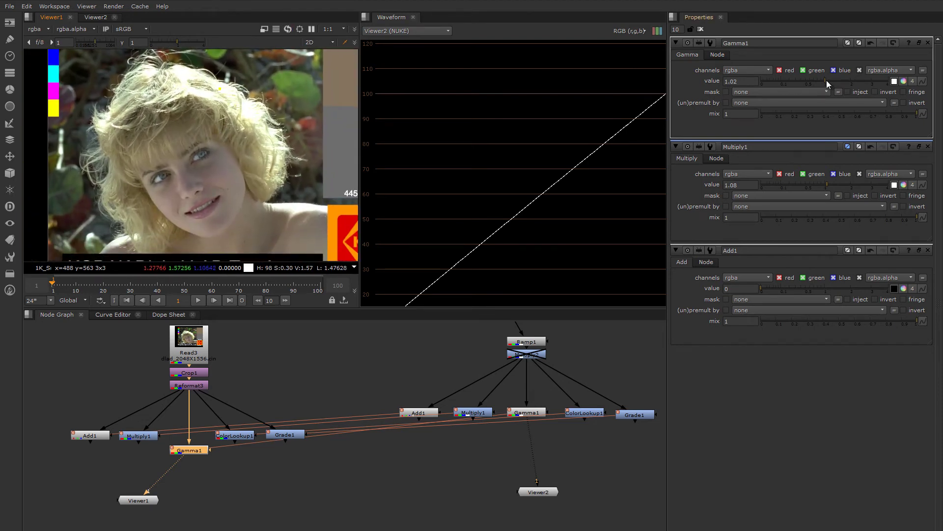
# Return Gamma1 to 1.02 after trying 1.36 and 0.16, then clear the Properties bin
pyautogui.moveTo(826, 80); pyautogui.dragTo(835, 80)
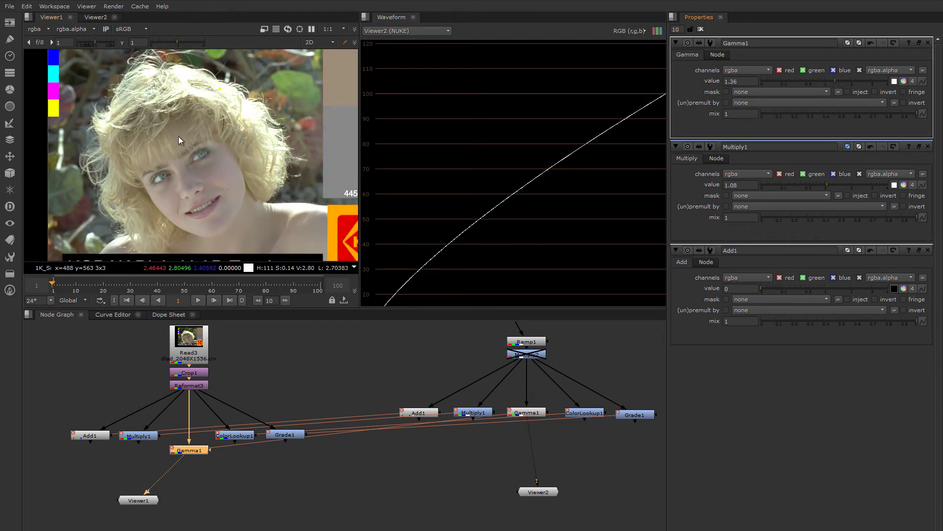
pyautogui.moveTo(842, 83); pyautogui.dragTo(787, 82)
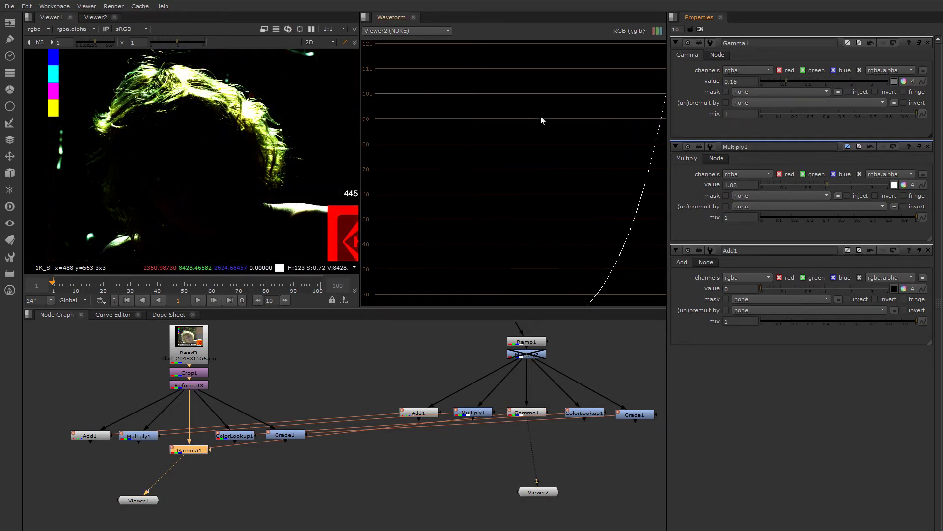
pyautogui.scroll(-3, 575, 162)
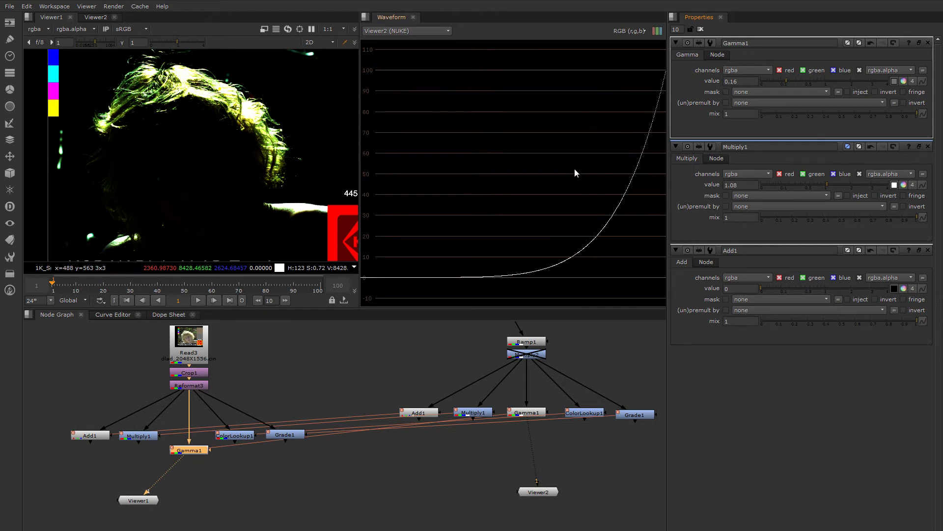
pyautogui.moveTo(805, 81); pyautogui.dragTo(824, 80)
pyautogui.moveTo(555, 153); pyautogui.dragTo(556, 168, button='middle')
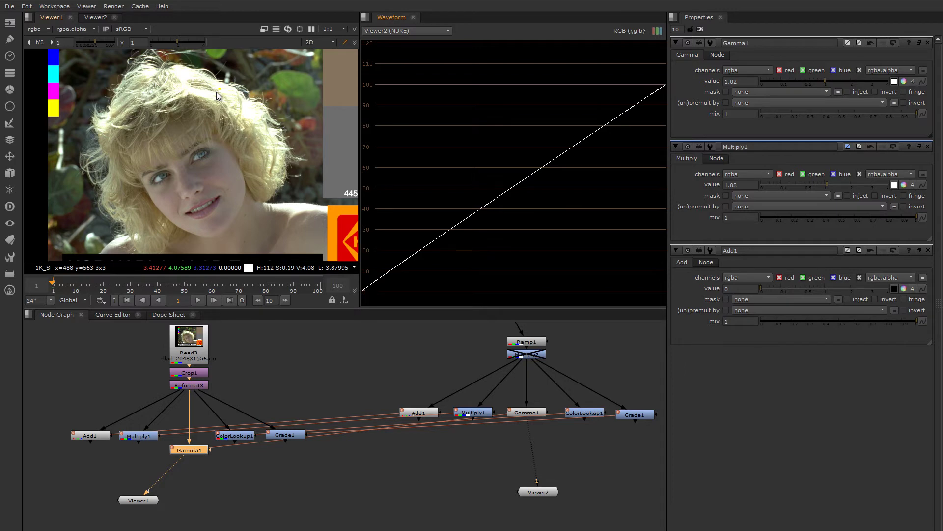
pyautogui.moveTo(187, 452); pyautogui.dragTo(226, 437)
pyautogui.click(701, 29)
# Feed Viewer2's waveform from ColorLookup1 and show its master lookup curve
pyautogui.moveTo(524, 429); pyautogui.dragTo(579, 411)
pyautogui.doubleClick(237, 435)
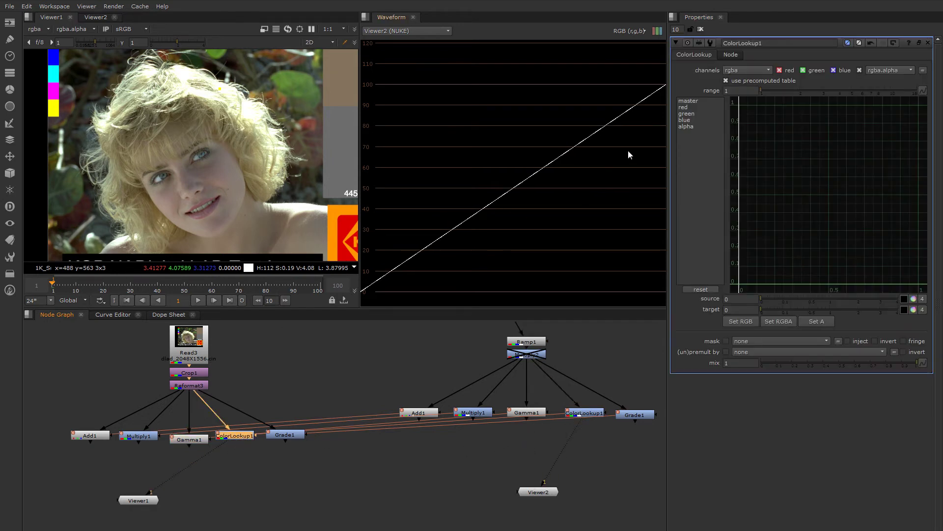
pyautogui.click(689, 101)
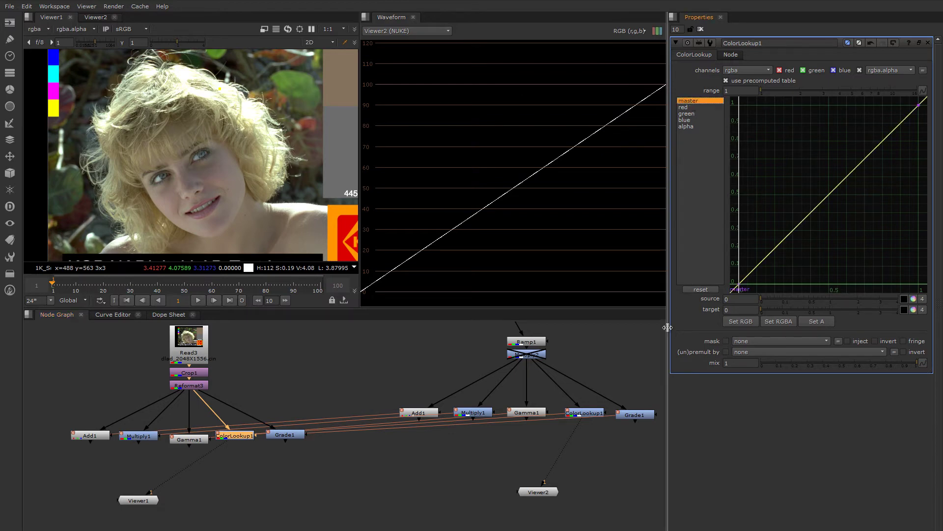
pyautogui.moveTo(668, 327); pyautogui.dragTo(658, 325)
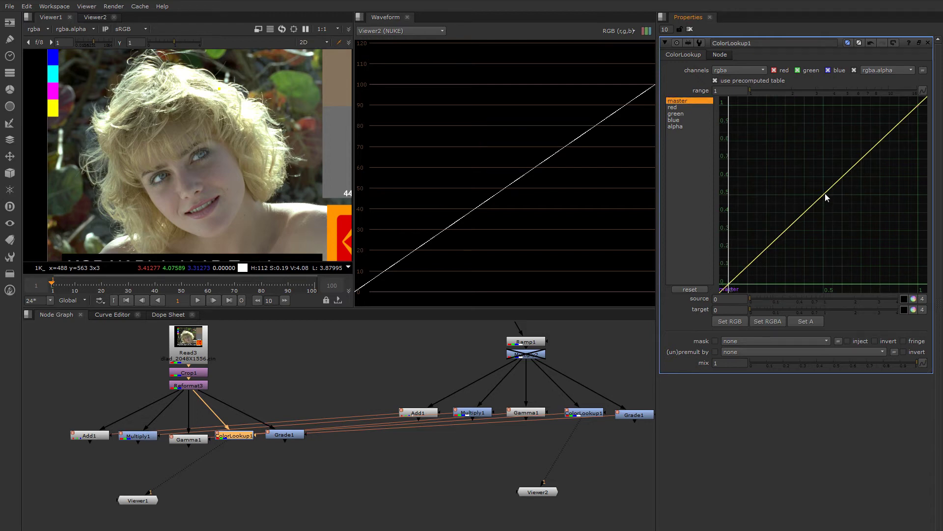
# Add a middle key near x 0.5 on the master curve and raise it
pyautogui.click(729, 286)
pyautogui.keyDown('ctrl'); pyautogui.keyDown('alt'); pyautogui.click(821, 195); pyautogui.keyUp('alt'); pyautogui.keyUp('ctrl')
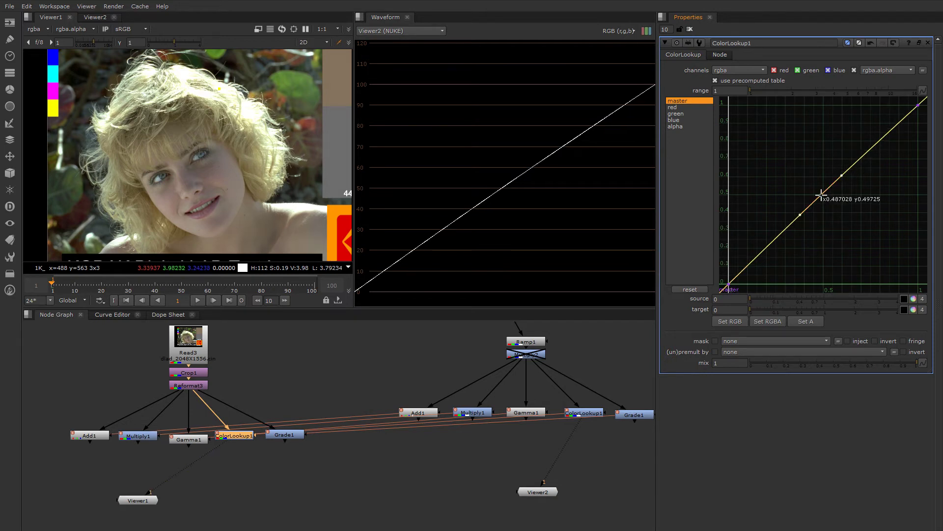
pyautogui.moveTo(821, 195); pyautogui.dragTo(824, 193)
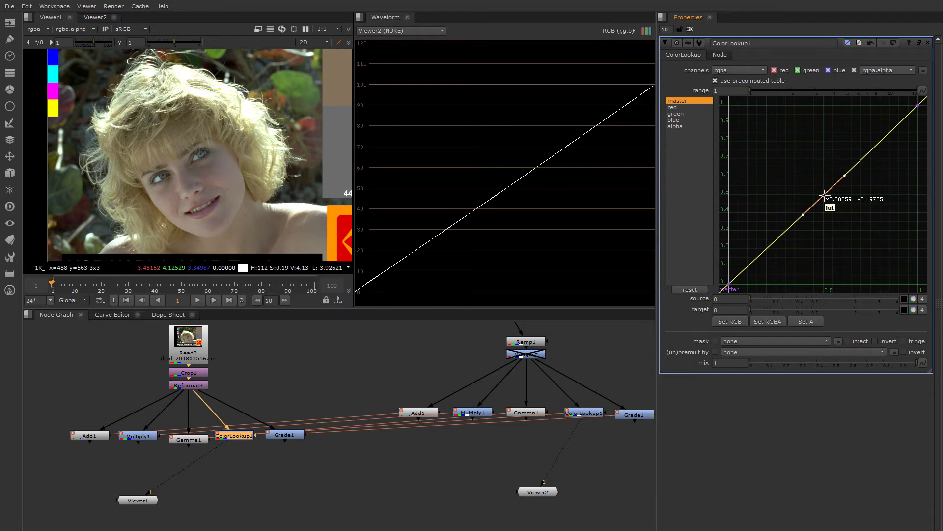
pyautogui.moveTo(823, 195); pyautogui.dragTo(818, 156)
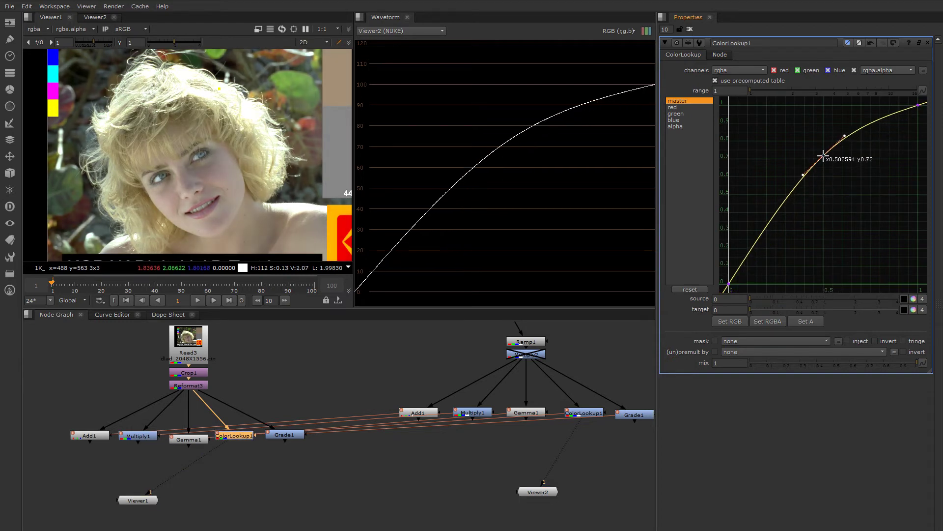
pyautogui.moveTo(827, 162); pyautogui.dragTo(827, 158)
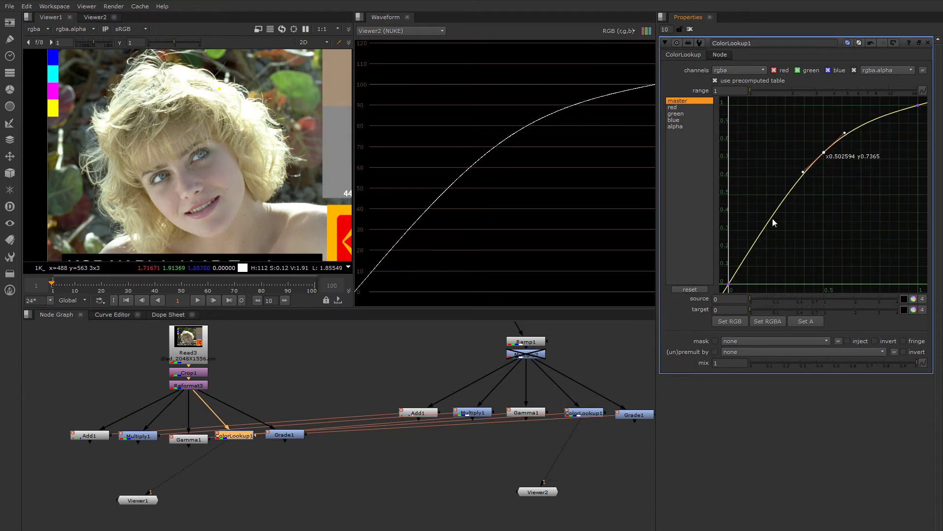
# Add low and upper keys, pulling the shadow key down to form the S-curve
pyautogui.keyDown('ctrl'); pyautogui.keyDown('alt'); pyautogui.moveTo(763, 233); pyautogui.dragTo(766, 256); pyautogui.keyUp('alt'); pyautogui.keyUp('ctrl')
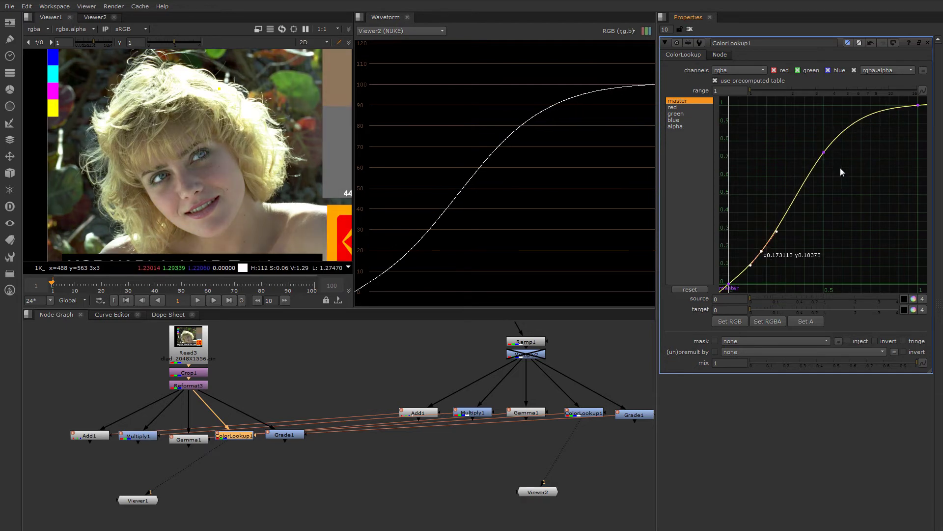
pyautogui.keyDown('ctrl'); pyautogui.keyDown('alt'); pyautogui.moveTo(824, 152); pyautogui.dragTo(829, 152); pyautogui.keyUp('alt'); pyautogui.keyUp('ctrl')
pyautogui.click(765, 252)
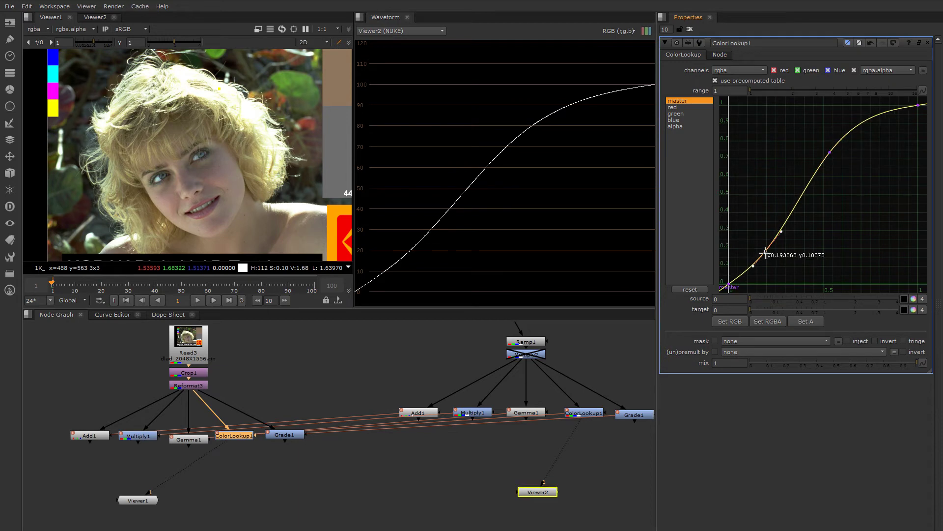
pyautogui.moveTo(766, 251); pyautogui.dragTo(790, 236)
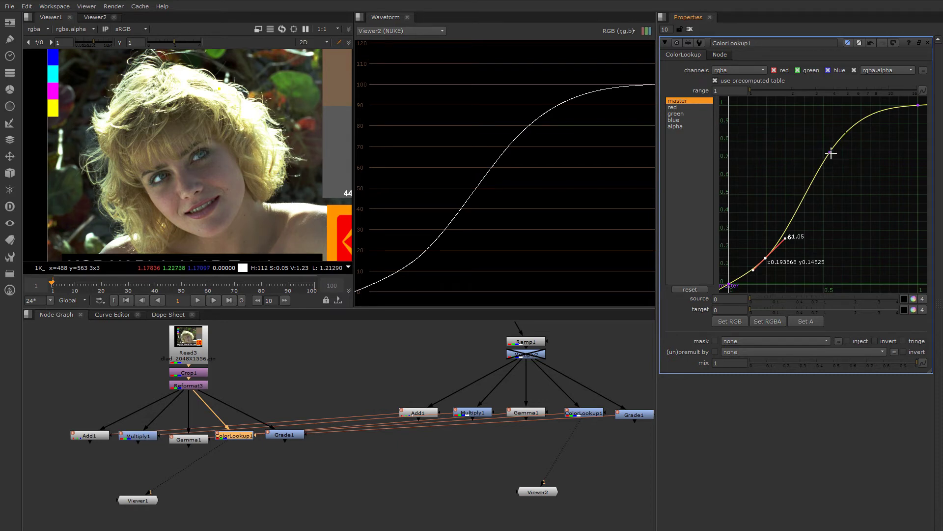
pyautogui.moveTo(830, 153); pyautogui.dragTo(837, 177)
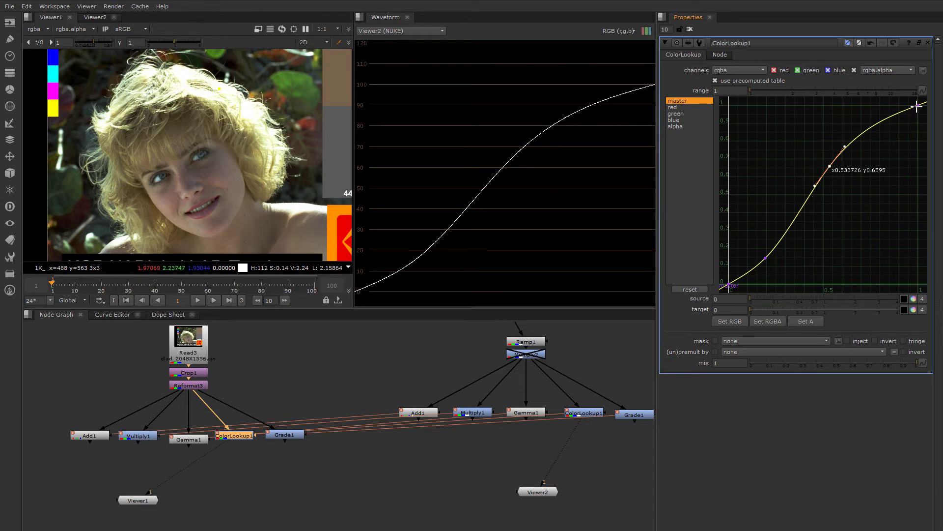
pyautogui.scroll(-4, 860, 185)
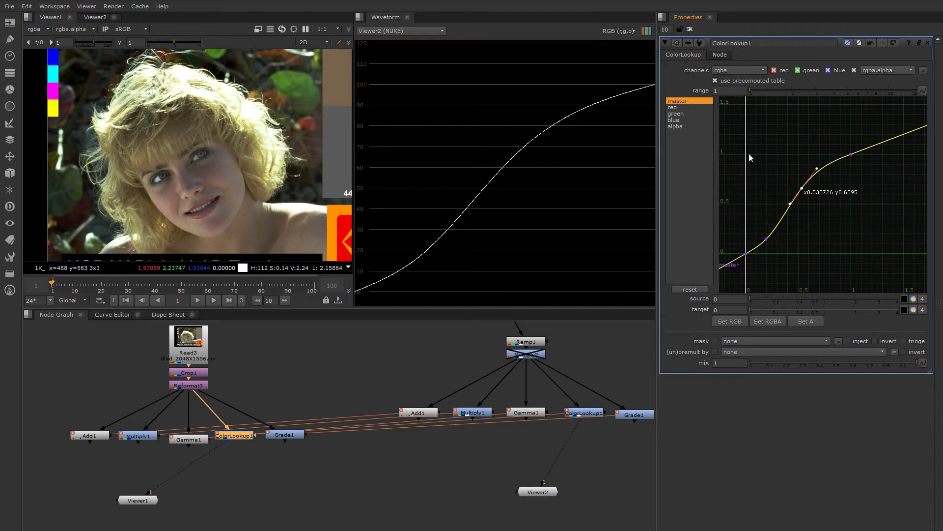
# Lower the middle key to about 0.61 and add a flattened high point near x 1.77
pyautogui.moveTo(917, 262); pyautogui.dragTo(891, 231, button='middle')
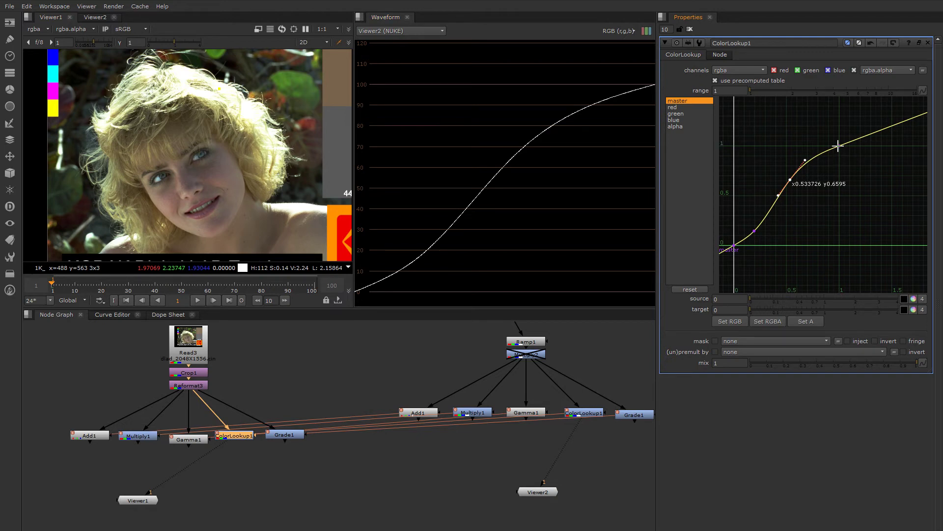
pyautogui.moveTo(838, 146); pyautogui.dragTo(839, 156)
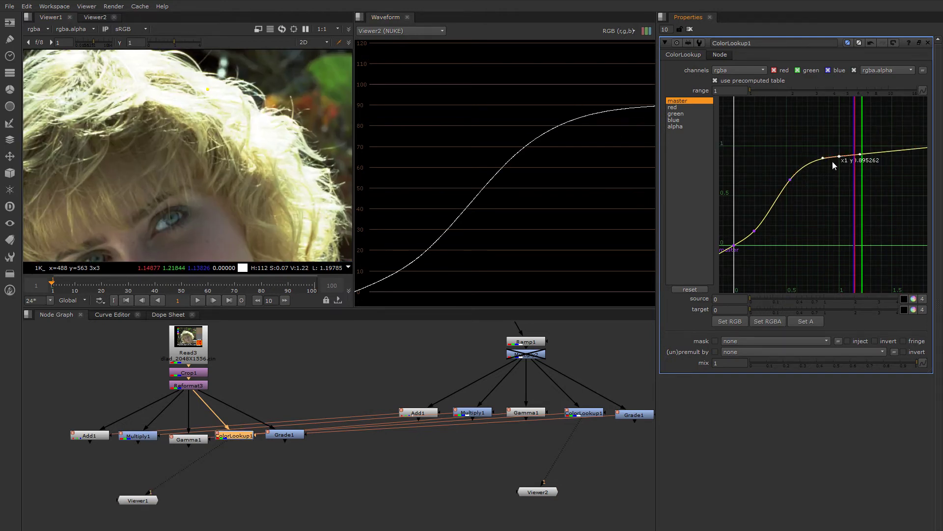
pyautogui.moveTo(790, 180); pyautogui.dragTo(790, 184)
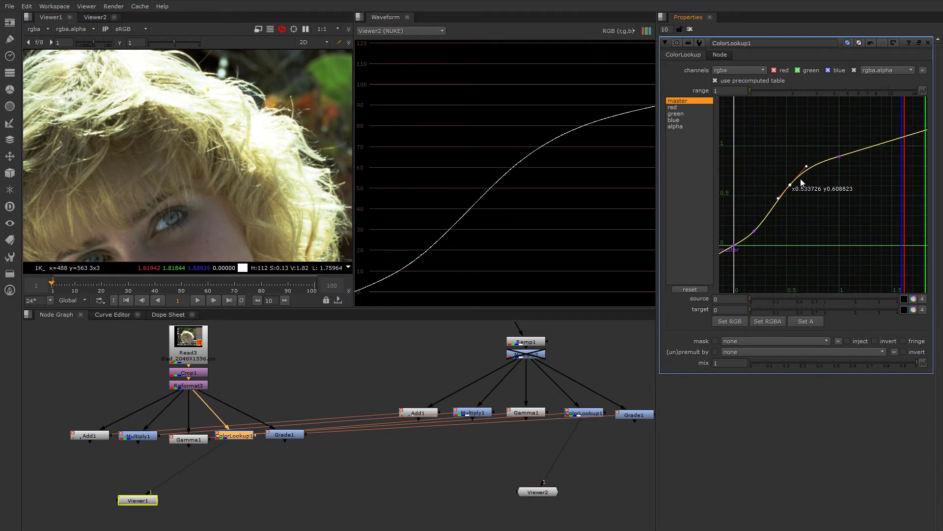
pyautogui.keyDown('ctrl'); pyautogui.keyDown('alt'); pyautogui.click(875, 147); pyautogui.keyUp('alt'); pyautogui.keyUp('ctrl')
pyautogui.moveTo(874, 148); pyautogui.dragTo(875, 156)
pyautogui.moveTo(875, 156); pyautogui.dragTo(776, 146, button='middle')
pyautogui.moveTo(773, 141); pyautogui.dragTo(845, 140)
pyautogui.moveTo(754, 165); pyautogui.dragTo(775, 164, button='middle')
# Lower the key at x 1 to 0.858, sample hair pixels, and frame the curve
pyautogui.click(753, 147)
pyautogui.moveTo(753, 147); pyautogui.dragTo(753, 151)
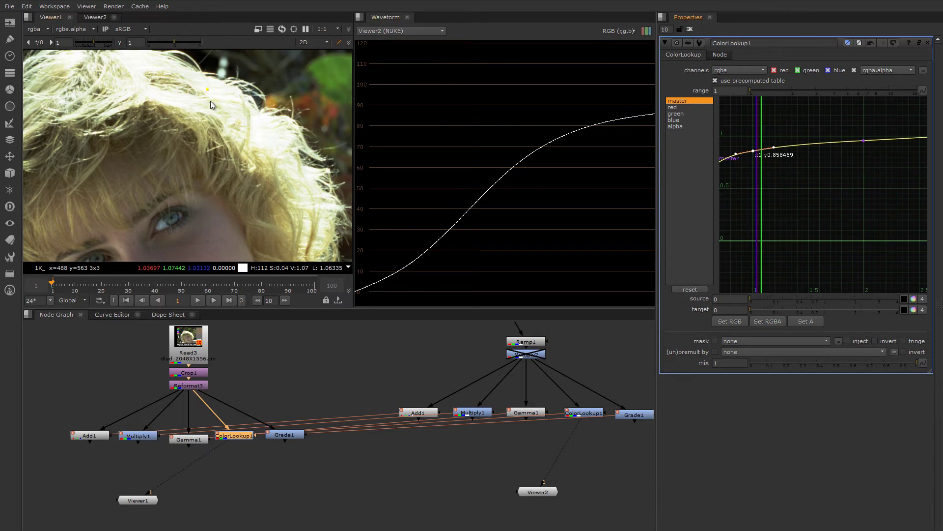
pyautogui.keyDown('ctrl'); pyautogui.click(225, 106); pyautogui.keyUp('ctrl')
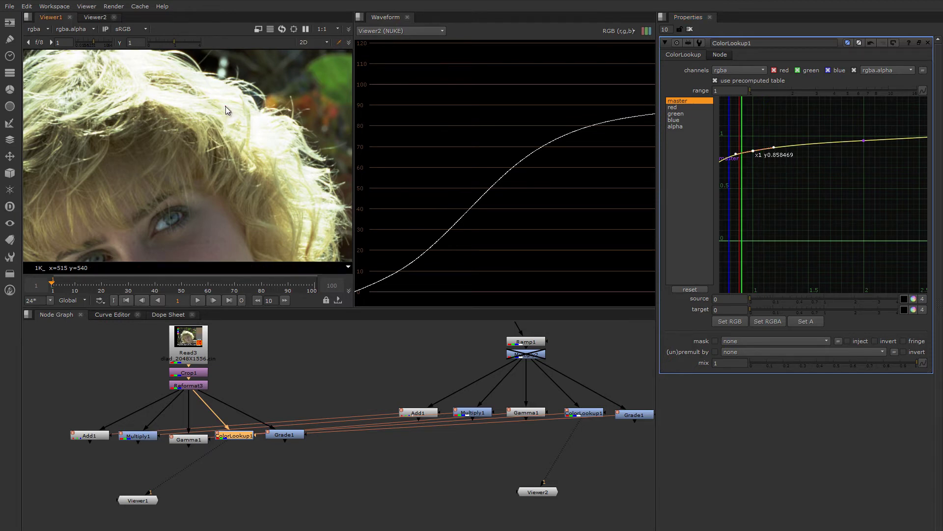
pyautogui.keyDown('ctrl'); pyautogui.click(196, 90); pyautogui.keyUp('ctrl')
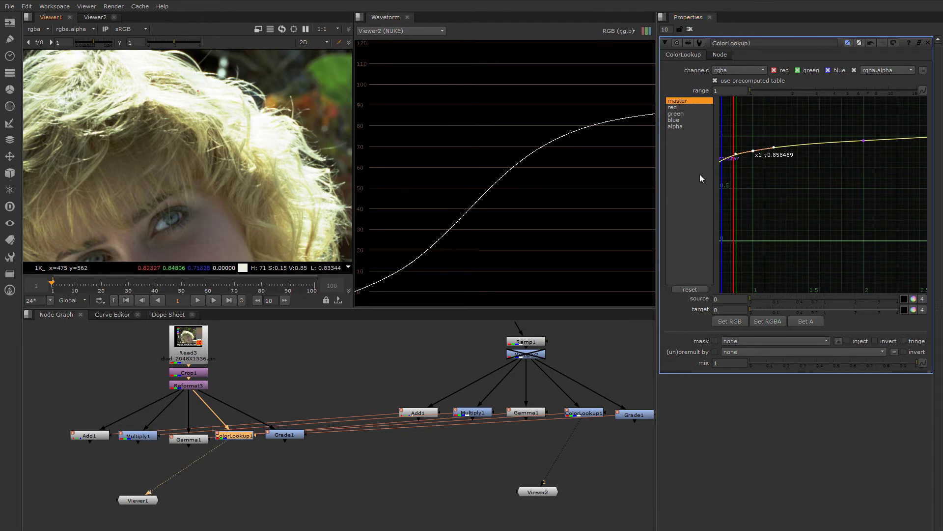
pyautogui.press('f')
pyautogui.moveTo(830, 196)
pyautogui.mouseDown(button='middle')
pyautogui.moveTo(796, 200)
pyautogui.moveTo(836, 185)
pyautogui.moveTo(825, 205)
pyautogui.mouseUp(button='middle')
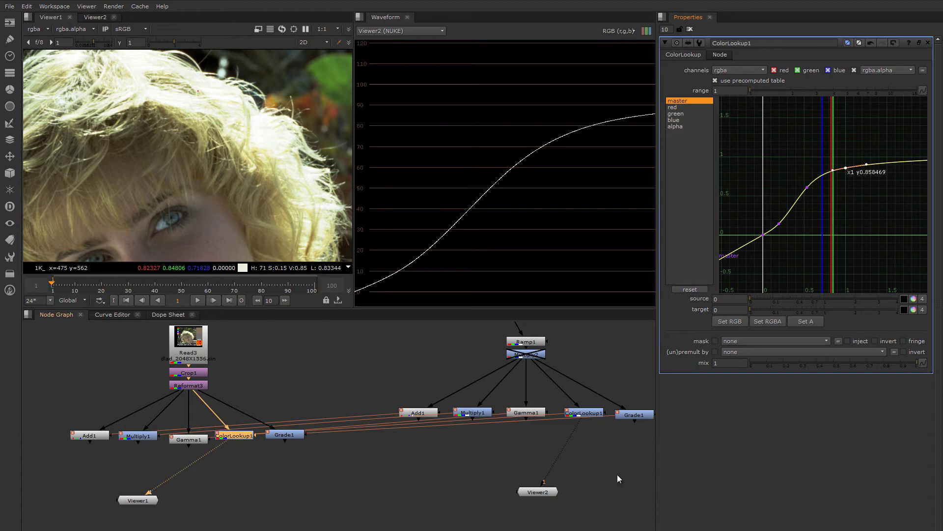
# Close ColorLookup1's properties, nudge Grade1 into place, and connect Viewer1 to Grade1
pyautogui.click(690, 30)
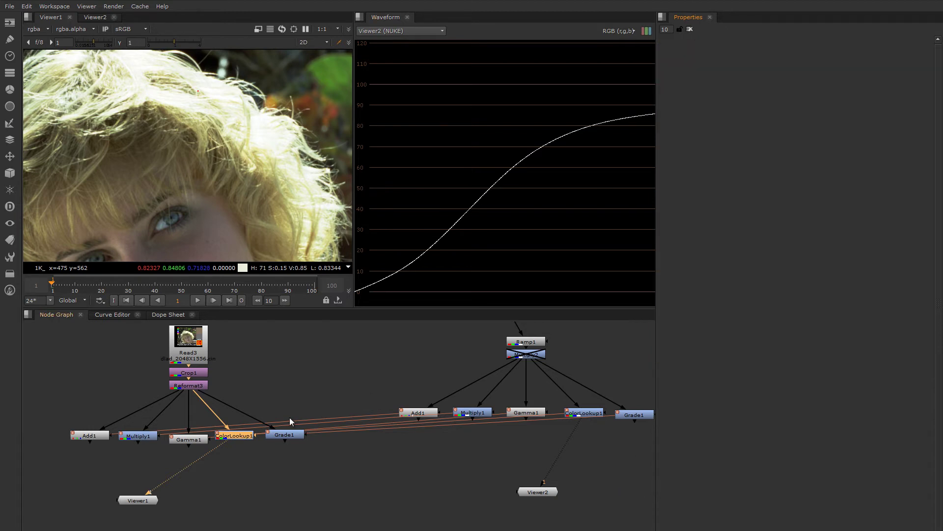
pyautogui.moveTo(359, 455); pyautogui.dragTo(307, 455, button='middle')
pyautogui.click(234, 435)
pyautogui.moveTo(234, 435); pyautogui.dragTo(237, 437)
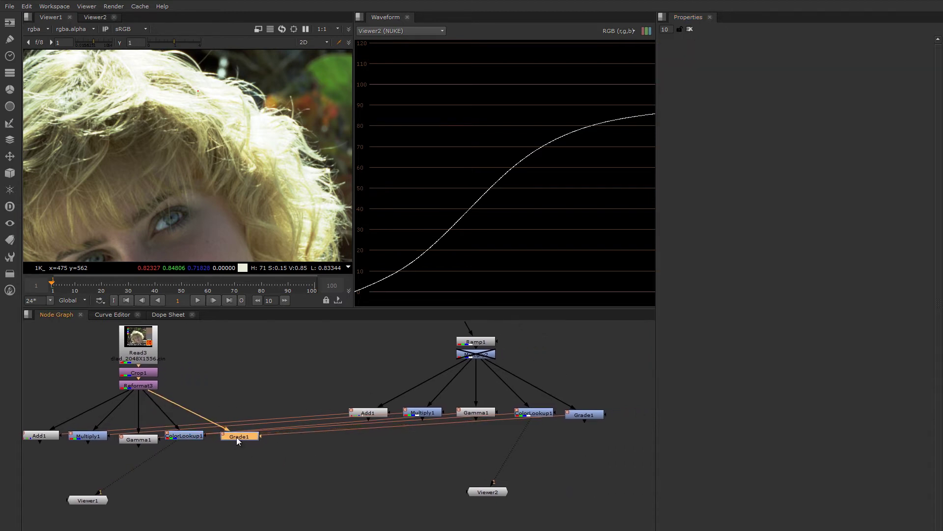
pyautogui.click(9, 90)
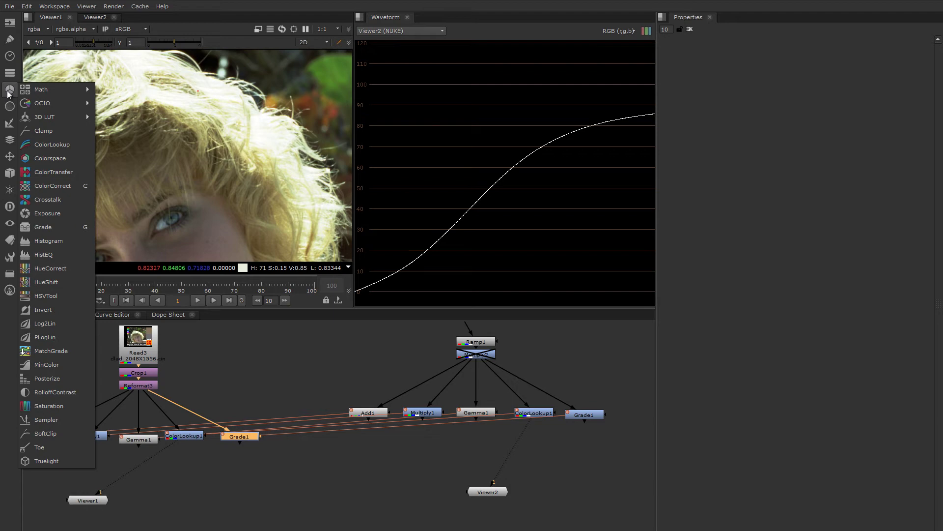
pyautogui.click(247, 439)
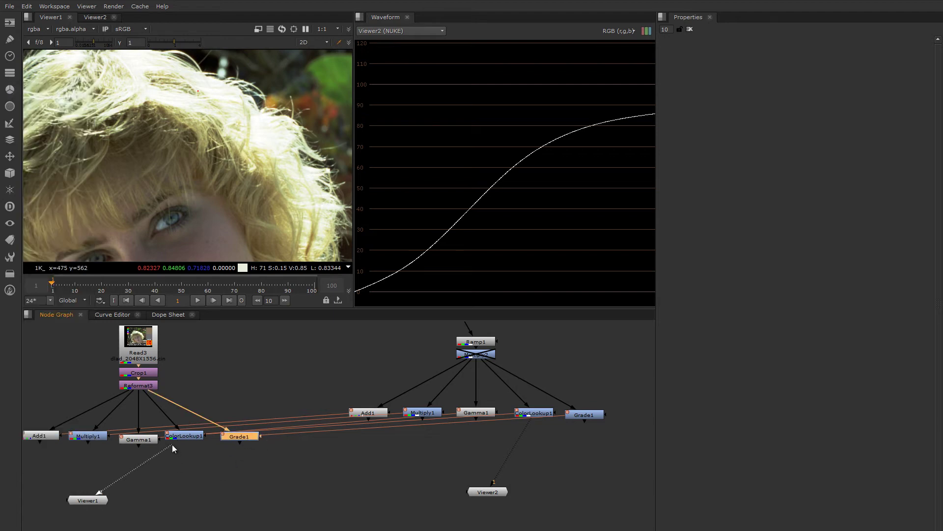
pyautogui.moveTo(172, 444); pyautogui.dragTo(240, 438)
# Feed Viewer2's waveform from the ramp's Grade1 and set its whitepoint to 1
pyautogui.doubleClick(243, 438)
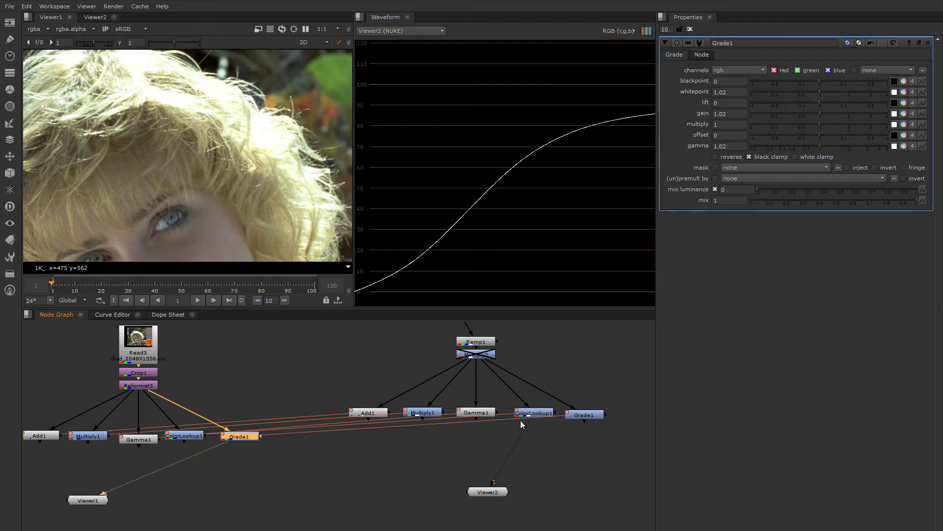
pyautogui.moveTo(520, 421); pyautogui.dragTo(577, 419)
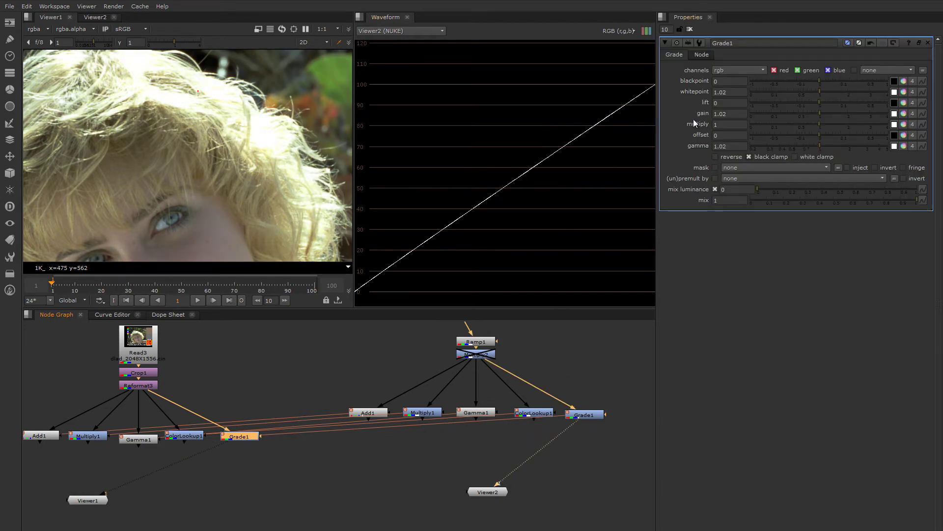
pyautogui.doubleClick(728, 92)
pyautogui.write('1')
# Set Grade1's gain and gamma to 1, then move Multiply1 down-left in the graph
pyautogui.doubleClick(728, 113)
pyautogui.write('1')
pyautogui.doubleClick(730, 147)
pyautogui.write('1')
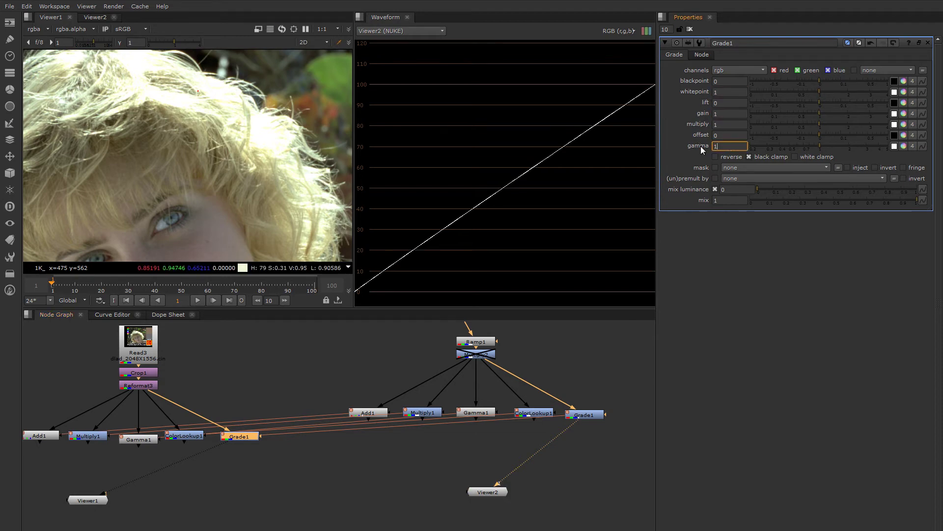
pyautogui.click(446, 442)
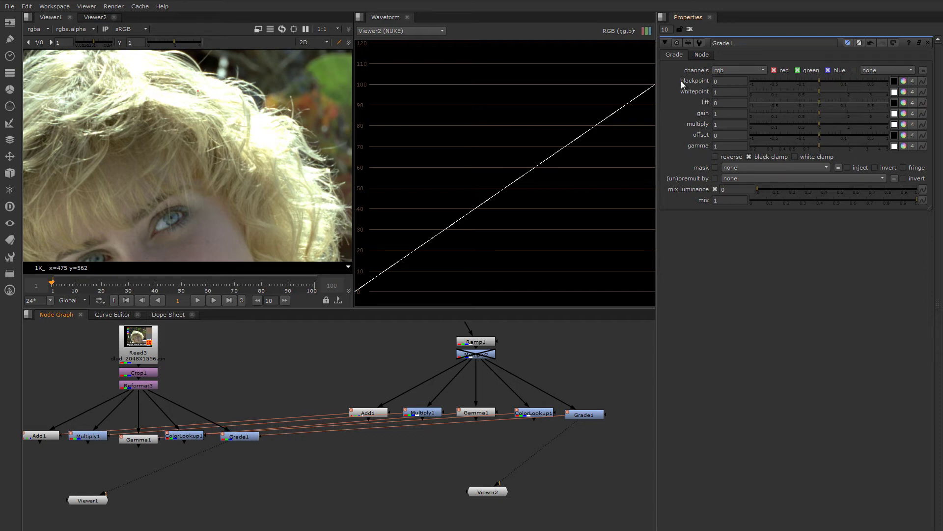
pyautogui.moveTo(139, 456); pyautogui.dragTo(197, 454, button='middle')
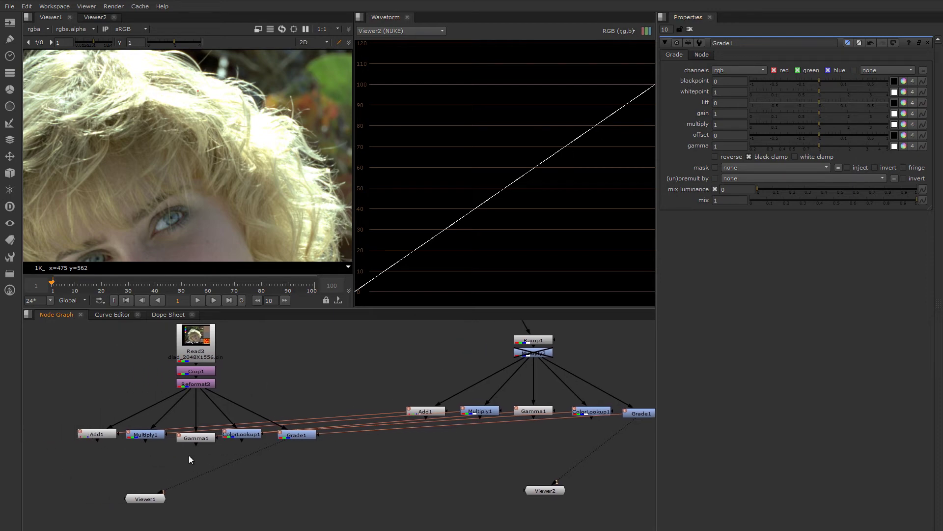
pyautogui.moveTo(143, 438)
pyautogui.mouseDown()
pyautogui.moveTo(104, 450)
pyautogui.moveTo(154, 439)
pyautogui.mouseUp()
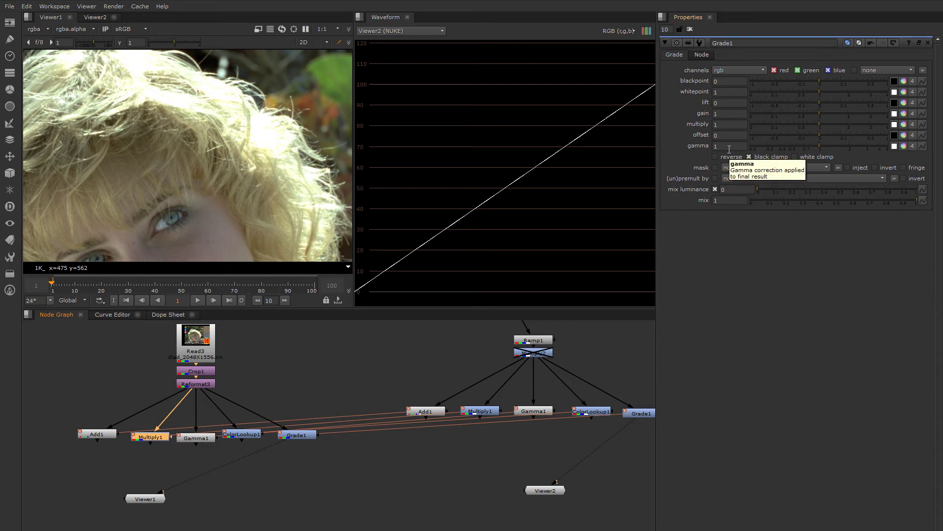
# Extend the waveform below zero, try negative blackpoints down to -0.28, then set blackpoint to 0.15
pyautogui.scroll(-5, 168, 137)
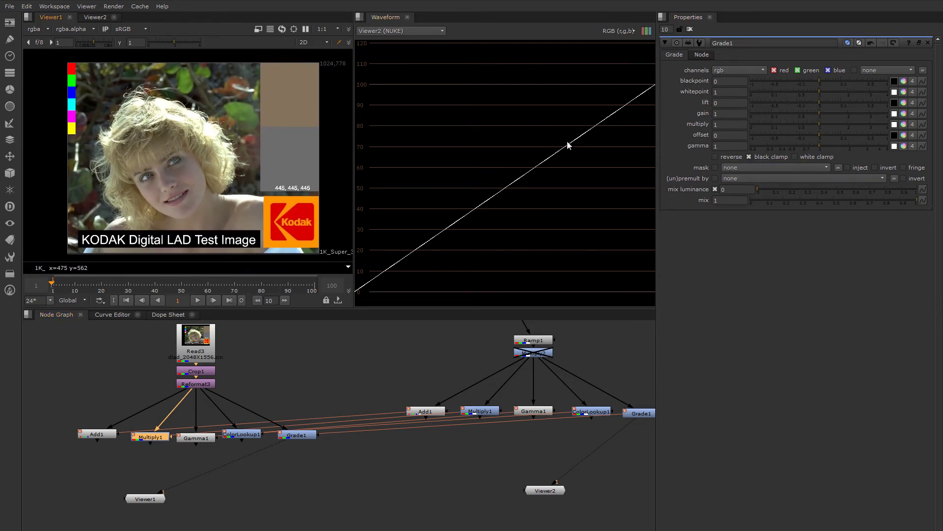
pyautogui.moveTo(583, 157); pyautogui.dragTo(582, 149, button='middle')
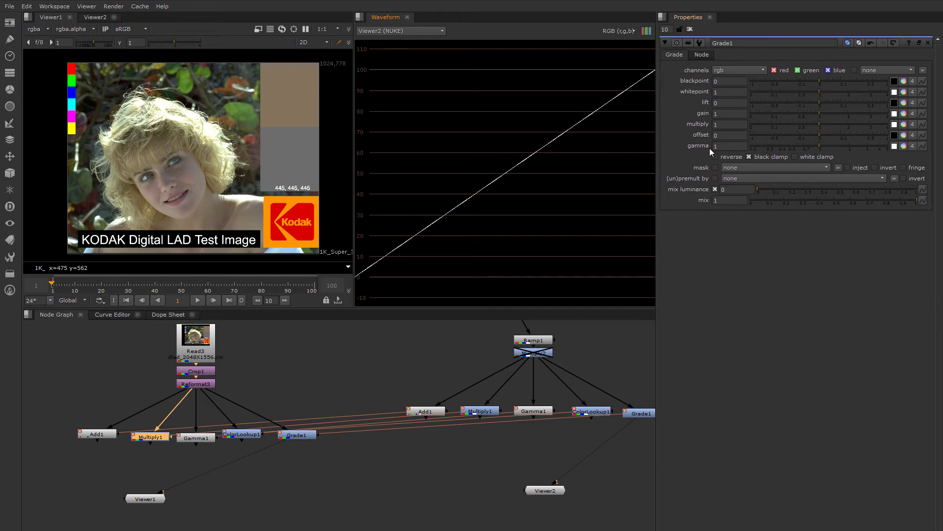
pyautogui.moveTo(826, 78); pyautogui.dragTo(794, 82)
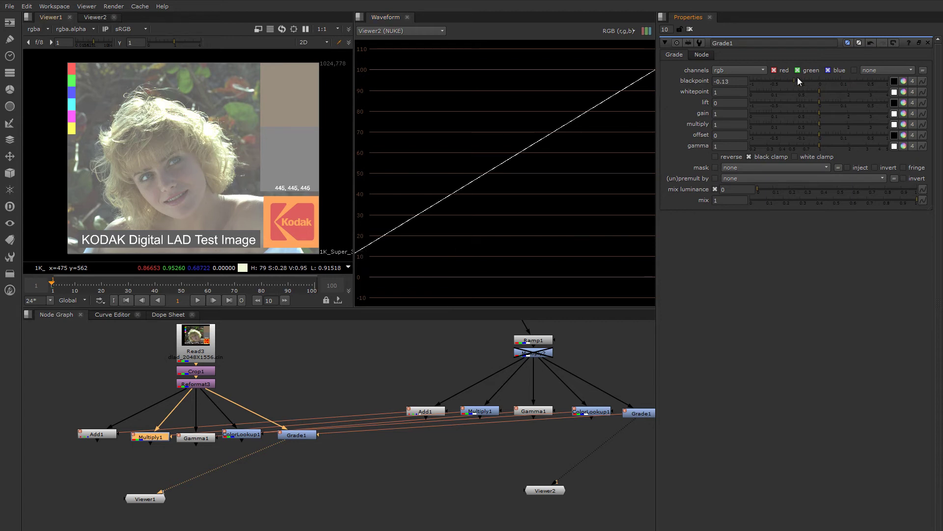
pyautogui.moveTo(795, 82); pyautogui.dragTo(790, 82)
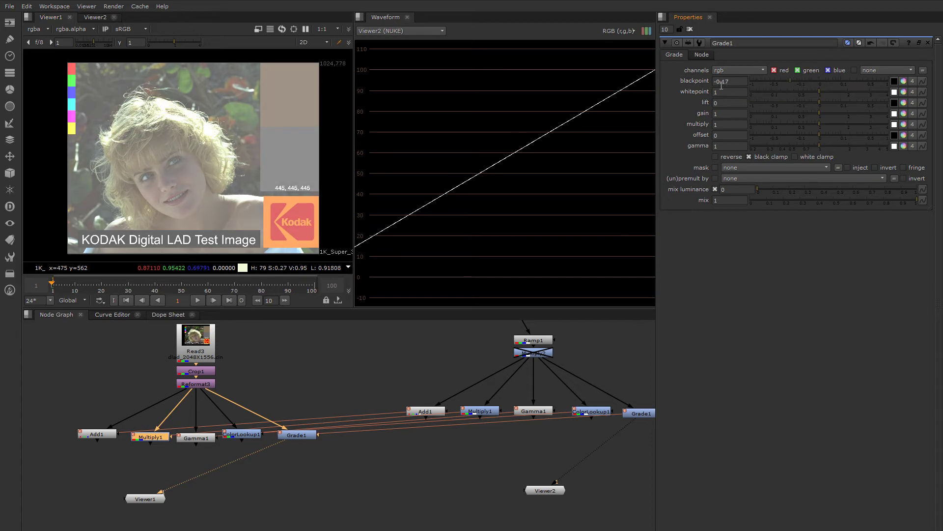
pyautogui.moveTo(790, 82); pyautogui.dragTo(836, 85)
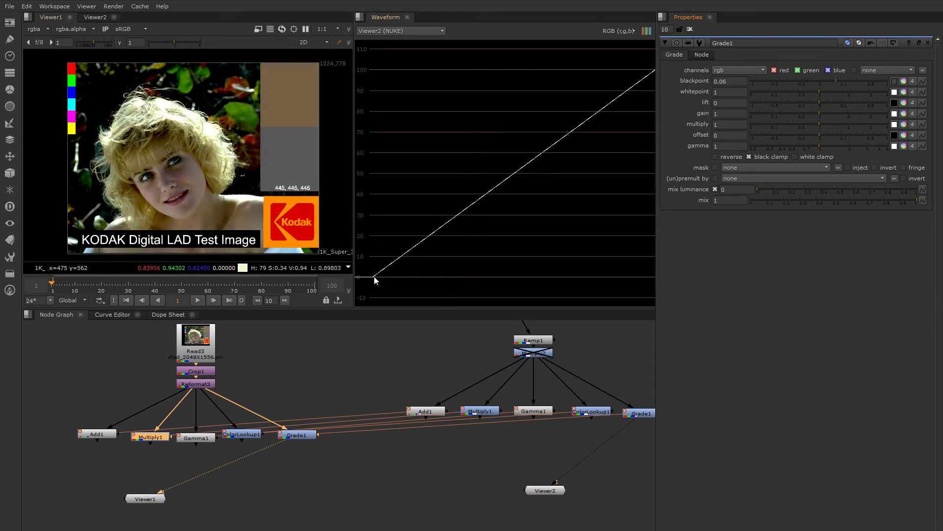
pyautogui.moveTo(839, 81); pyautogui.dragTo(845, 82)
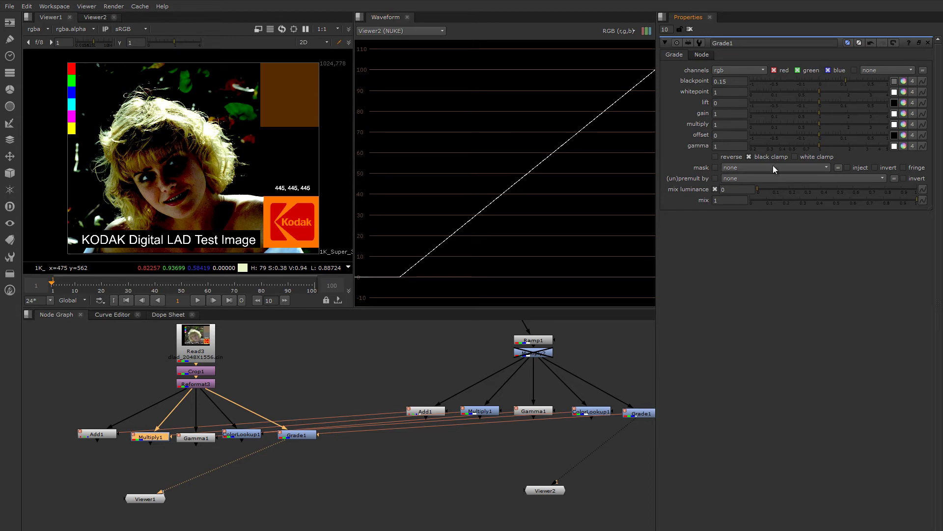
# Turn off Grade1's black clamp, raise blackpoint to 0.19, and sample a region of the image
pyautogui.click(748, 157)
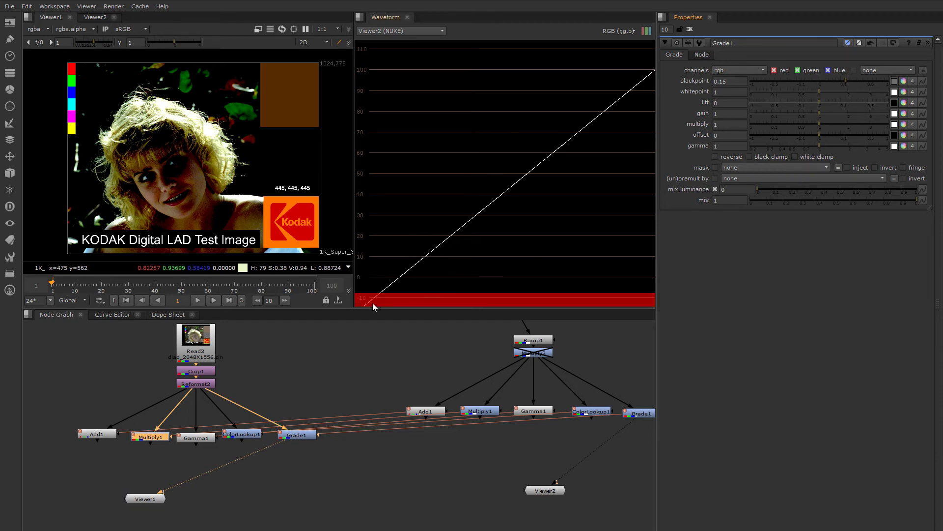
pyautogui.click(840, 79)
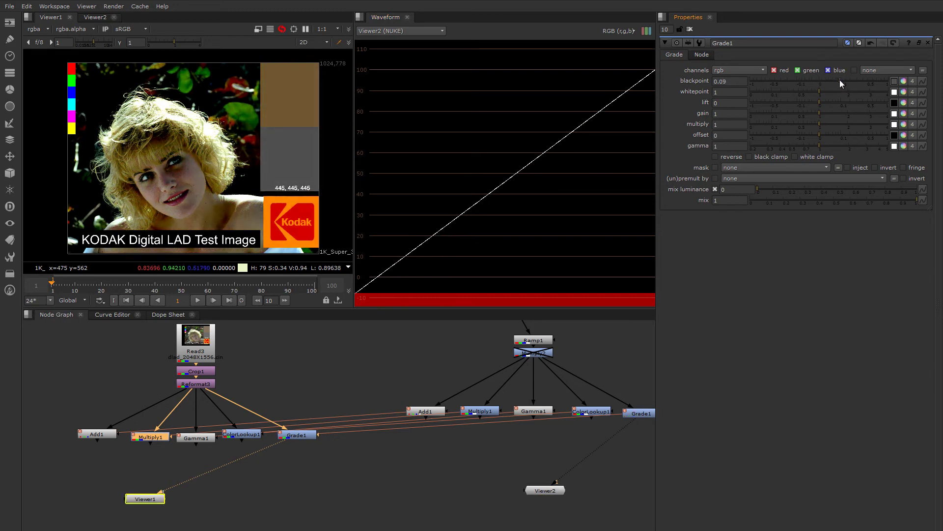
pyautogui.moveTo(839, 79); pyautogui.dragTo(850, 78)
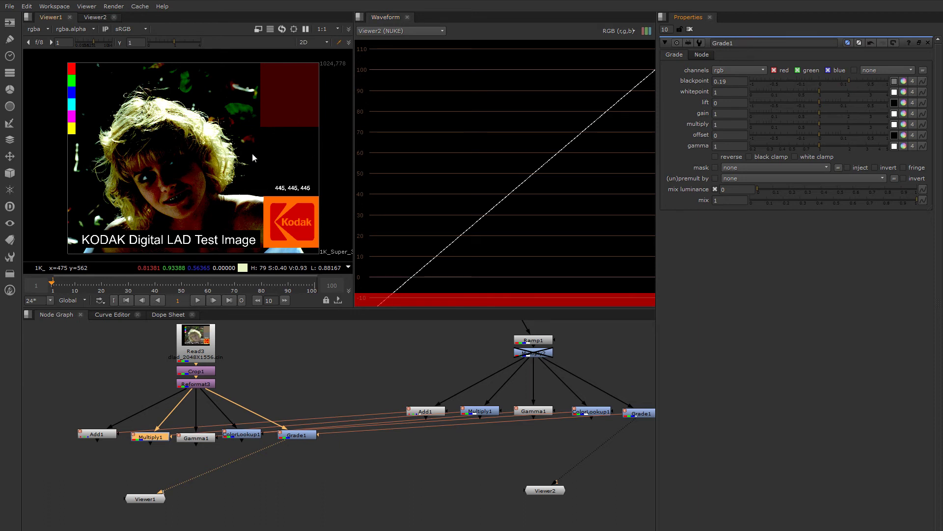
pyautogui.scroll(-2, 426, 271)
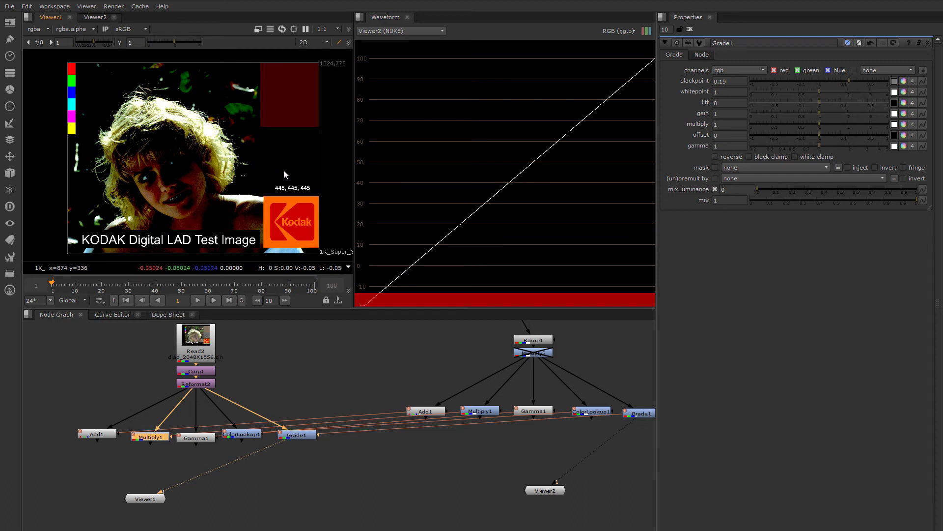
pyautogui.keyDown('ctrl'); pyautogui.keyDown('shift'); pyautogui.moveTo(274, 161); pyautogui.dragTo(276, 164); pyautogui.keyUp('shift'); pyautogui.keyUp('ctrl')
# Re-enable black clamp, return blackpoint to 0, and restore whitepoint to 1
pyautogui.click(749, 157)
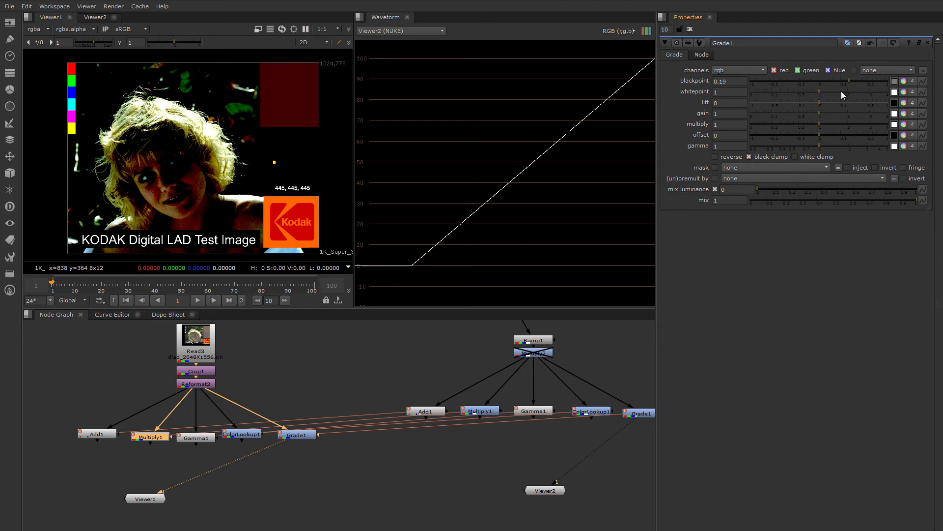
pyautogui.moveTo(824, 81); pyautogui.dragTo(820, 80)
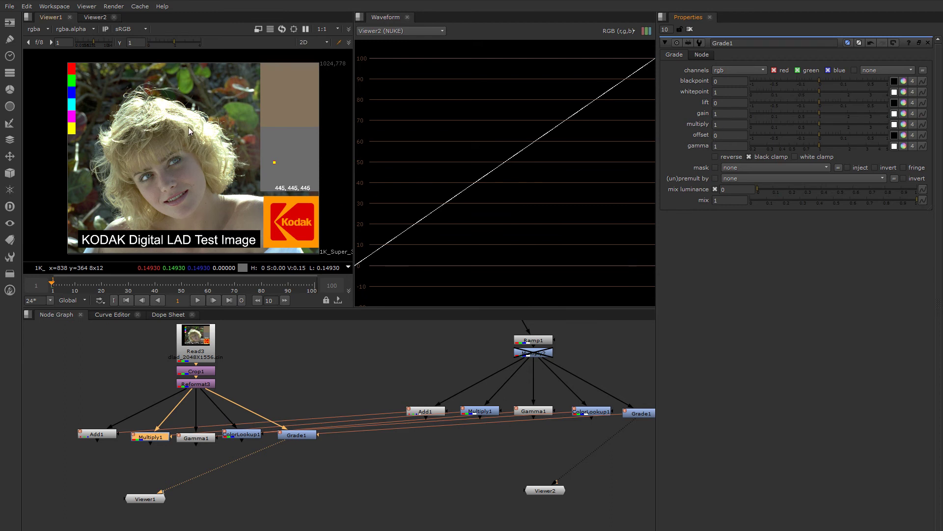
pyautogui.moveTo(821, 81); pyautogui.dragTo(836, 81)
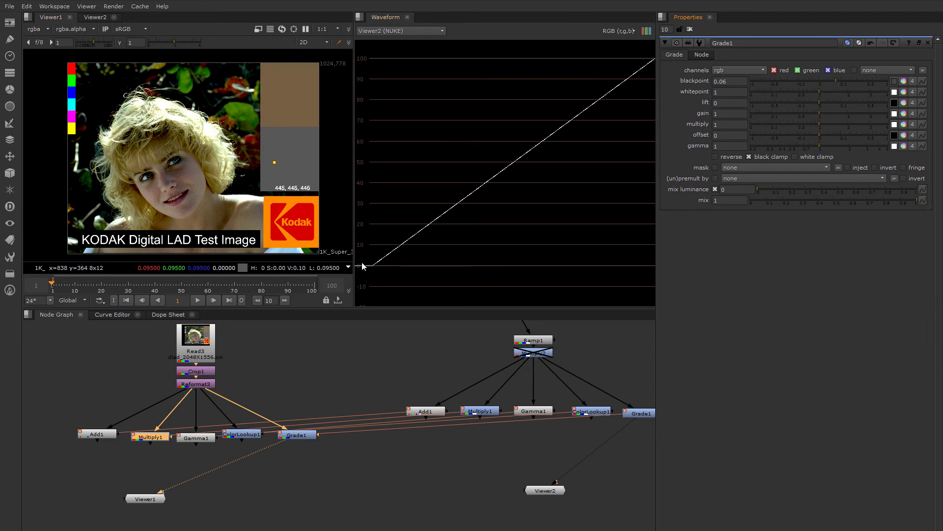
pyautogui.moveTo(824, 81); pyautogui.dragTo(798, 93)
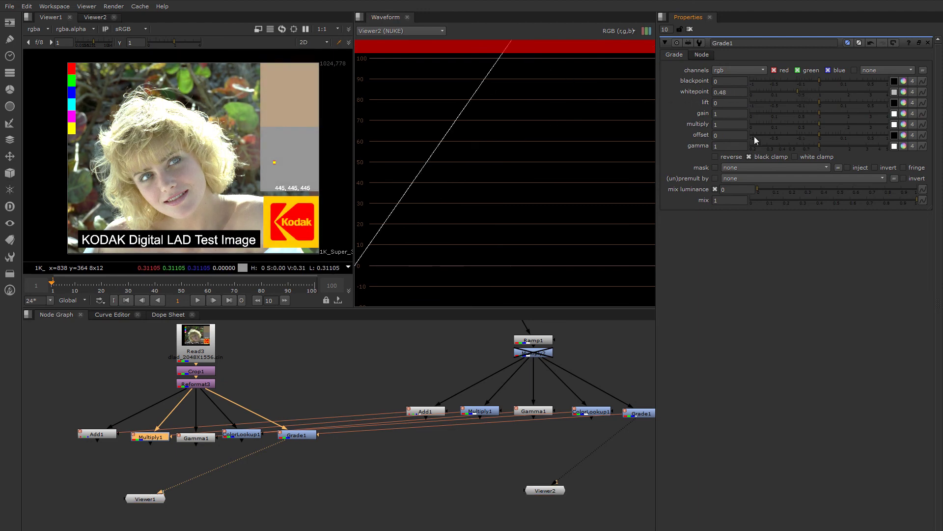
pyautogui.moveTo(801, 92); pyautogui.dragTo(819, 93)
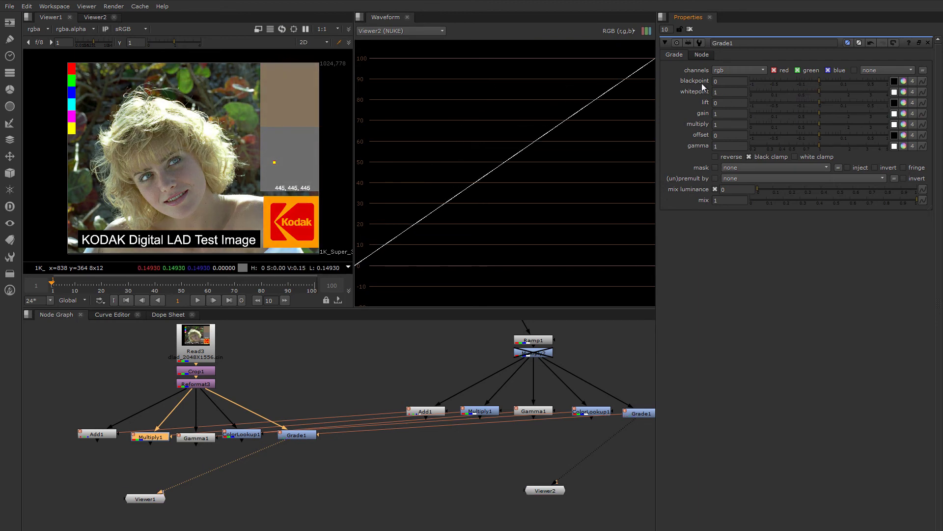
# Raise Grade1's lift to about 0.15, then bring it back down to nearly 0
pyautogui.moveTo(818, 104); pyautogui.dragTo(845, 99)
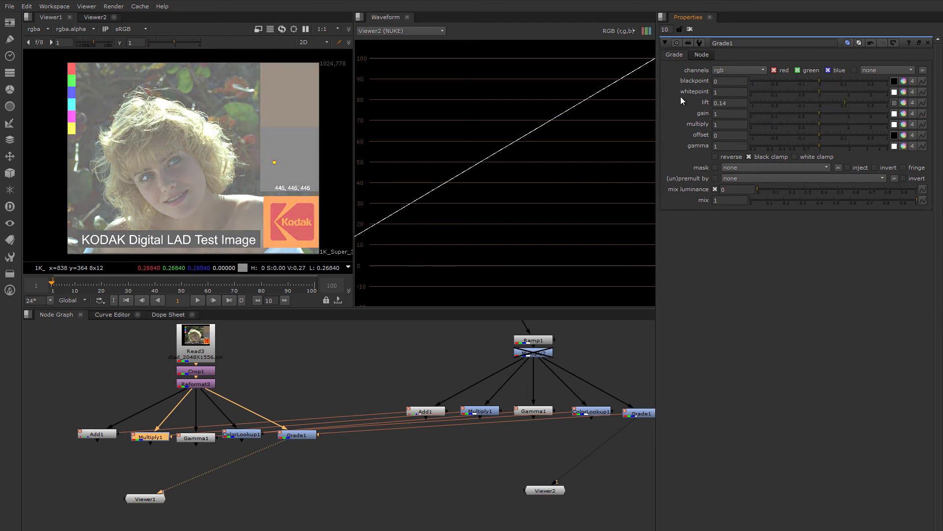
pyautogui.moveTo(845, 101); pyautogui.dragTo(846, 101)
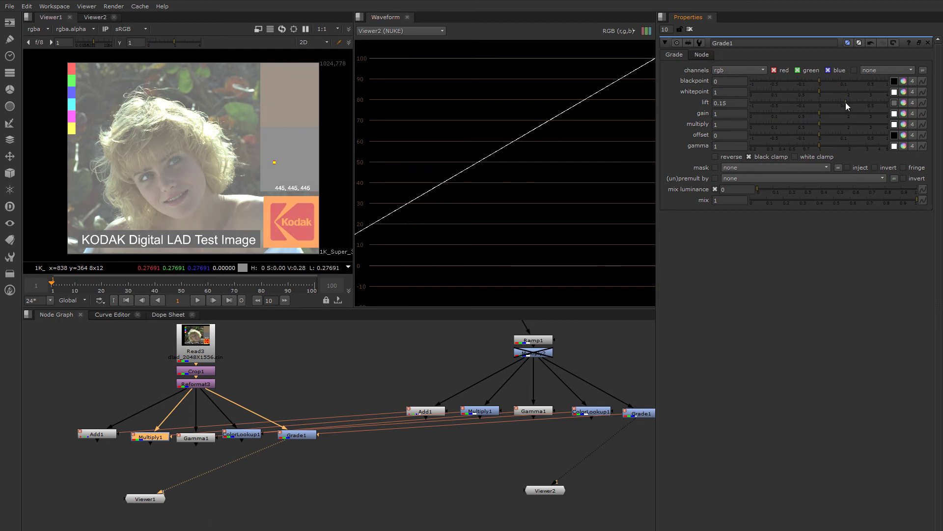
pyautogui.moveTo(846, 102); pyautogui.dragTo(824, 102)
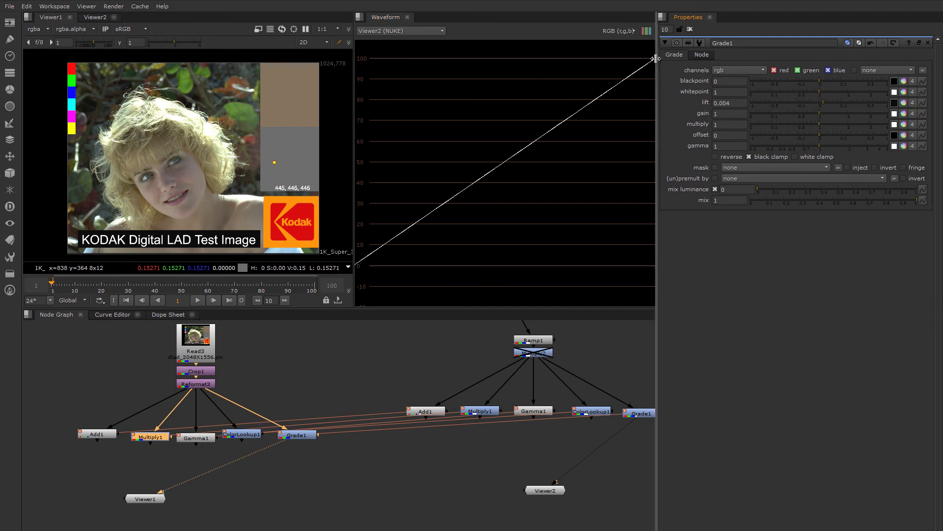
# Set lift exactly to 0, push gain brighter, then return gain to 1
pyautogui.click(820, 102)
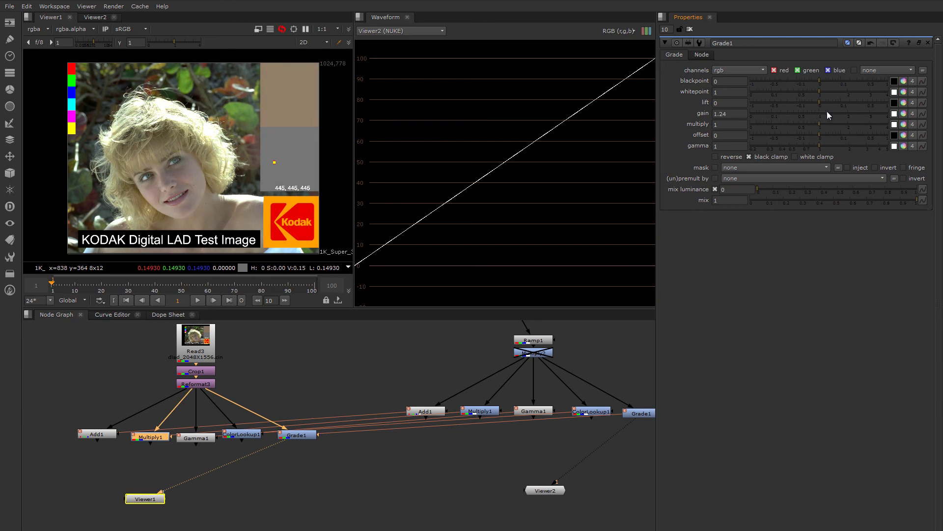
pyautogui.moveTo(828, 111)
pyautogui.mouseDown()
pyautogui.moveTo(842, 111)
pyautogui.moveTo(799, 114)
pyautogui.moveTo(820, 113)
pyautogui.mouseUp()
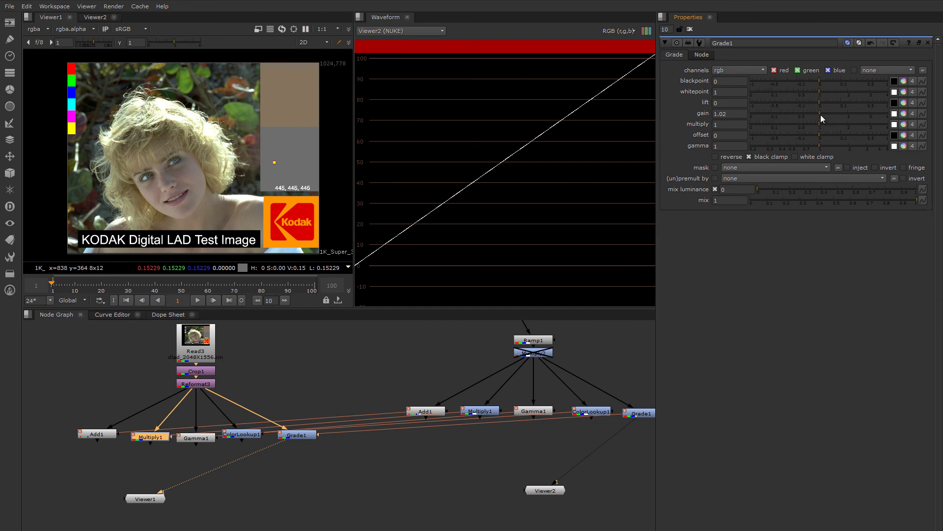
pyautogui.moveTo(820, 114); pyautogui.dragTo(818, 114)
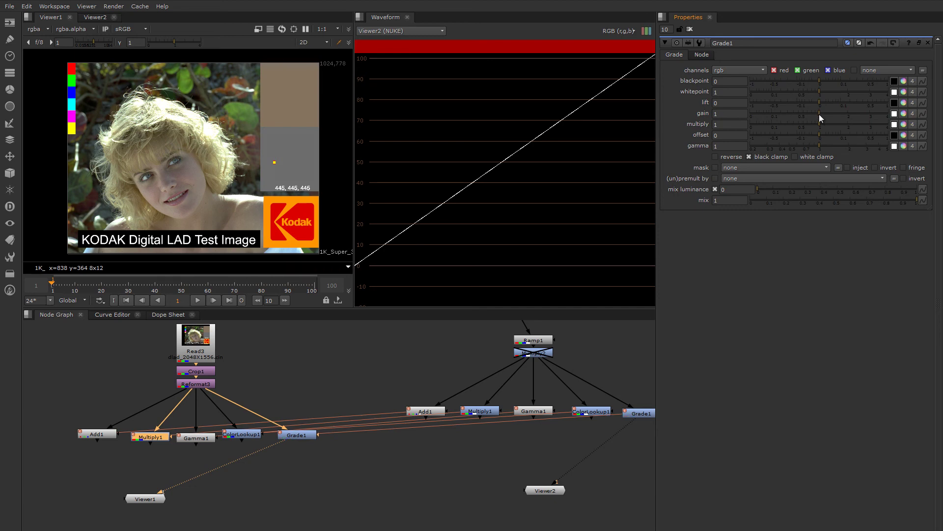
# Try per-channel gain values (green 1.5, blue 1.05) in the colour picker, then reset gain to 1
pyautogui.click(903, 116)
pyautogui.moveTo(699, 165); pyautogui.dragTo(779, 201)
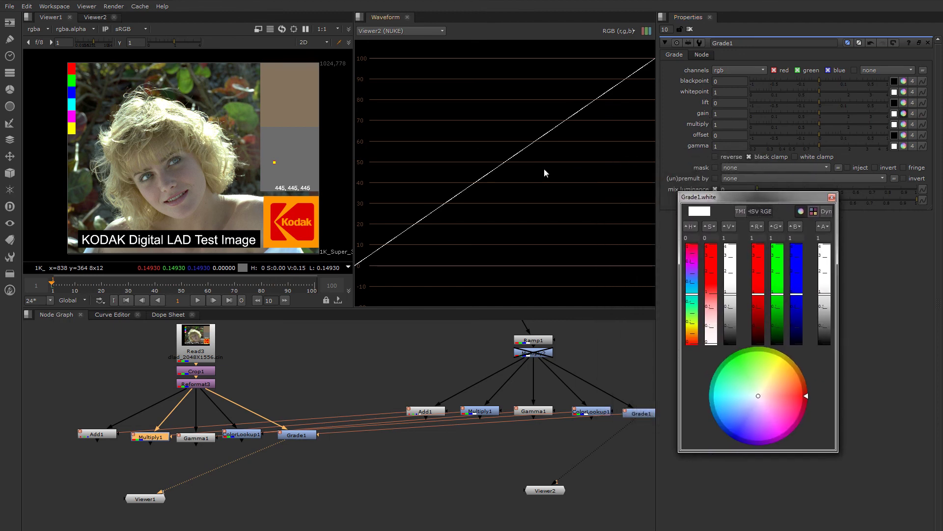
pyautogui.moveTo(796, 295)
pyautogui.mouseDown()
pyautogui.moveTo(798, 281)
pyautogui.moveTo(780, 283)
pyautogui.moveTo(797, 293)
pyautogui.mouseUp()
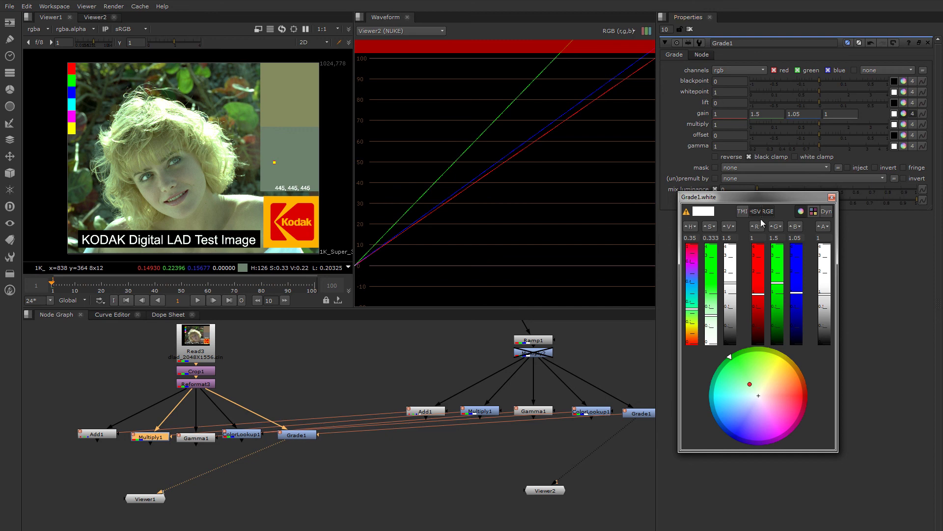
pyautogui.click(832, 198)
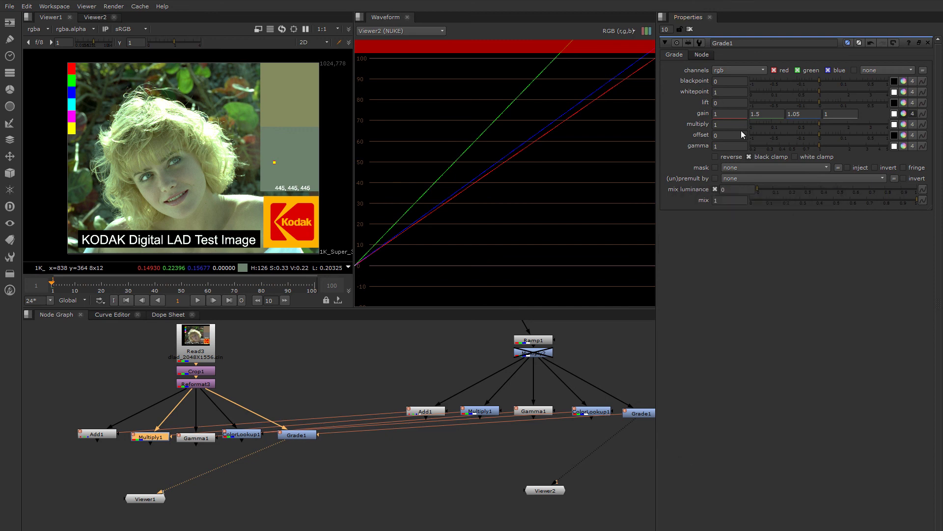
pyautogui.click(912, 114)
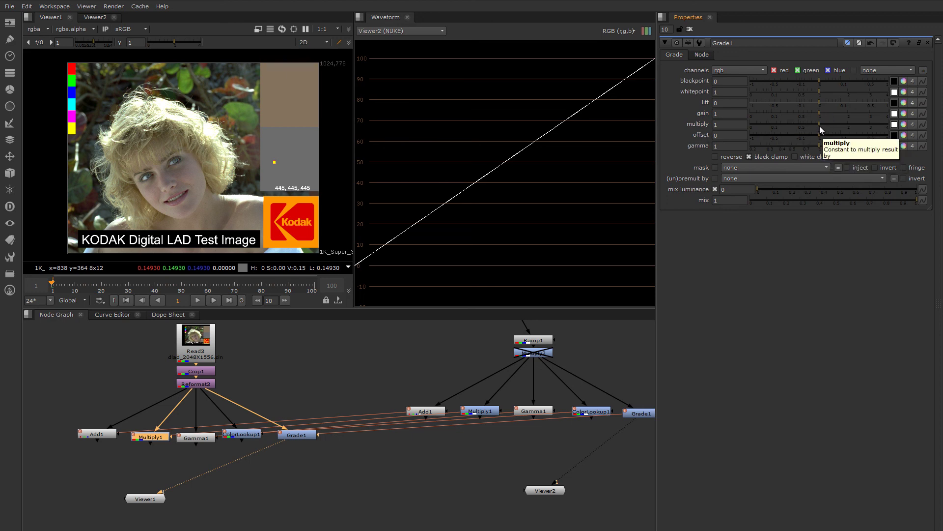
# Sweep Grade1's multiply up and down, then turn black clamp on
pyautogui.click(824, 125)
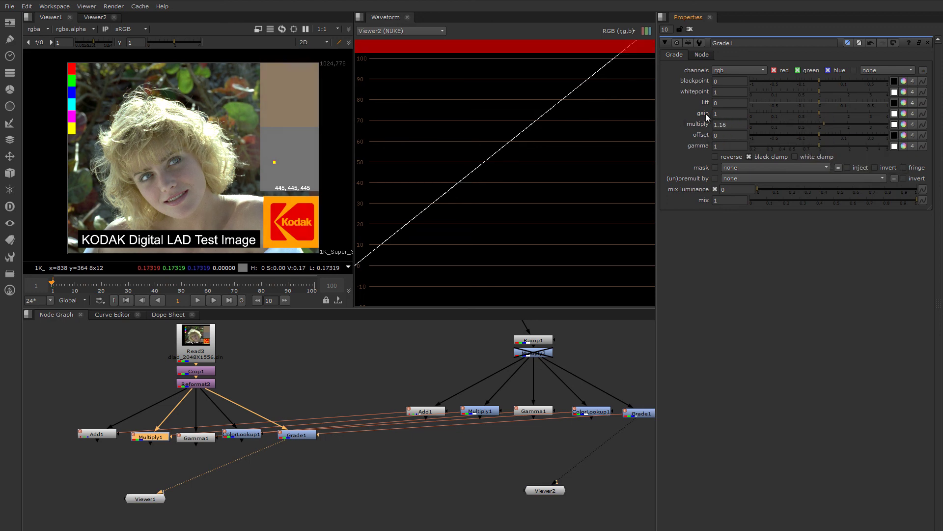
pyautogui.moveTo(825, 125); pyautogui.dragTo(785, 144)
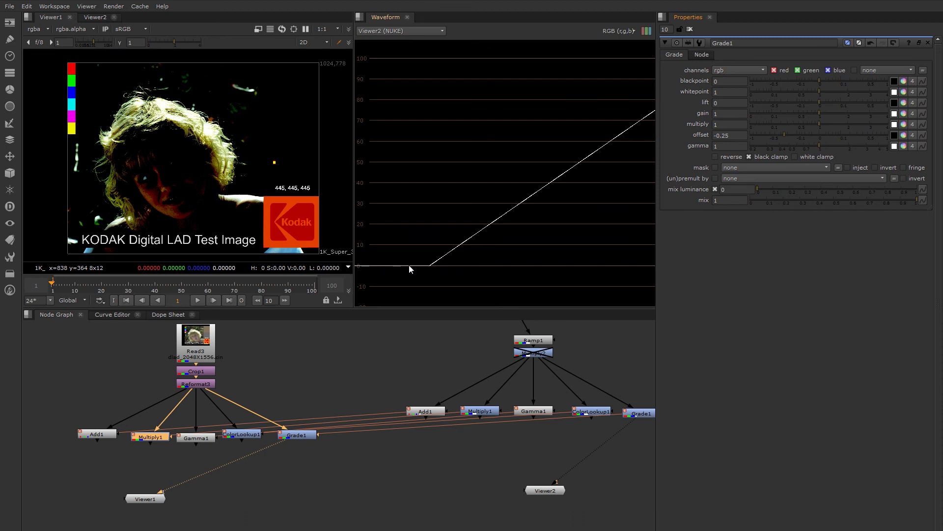
pyautogui.click(749, 157)
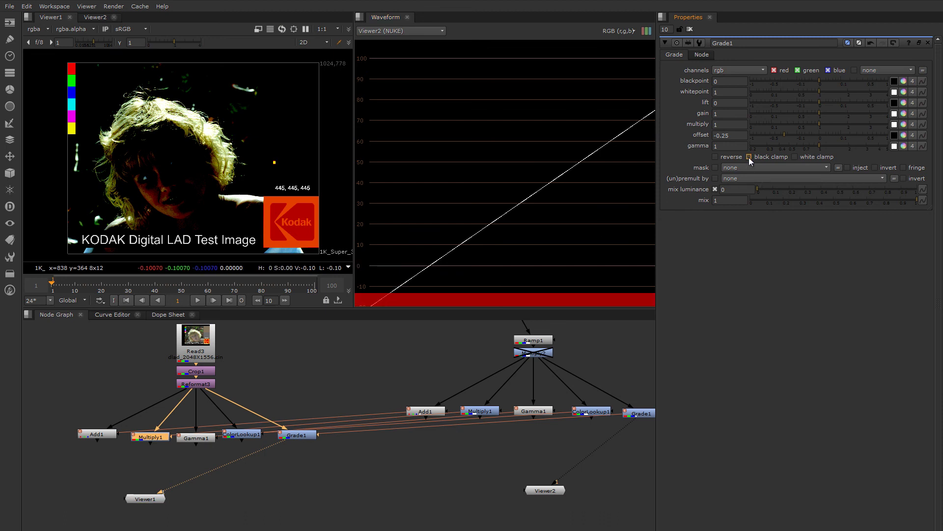
# Curve the waveform with gamma 0.49 and push offset negative, clamping to black
pyautogui.click(818, 134)
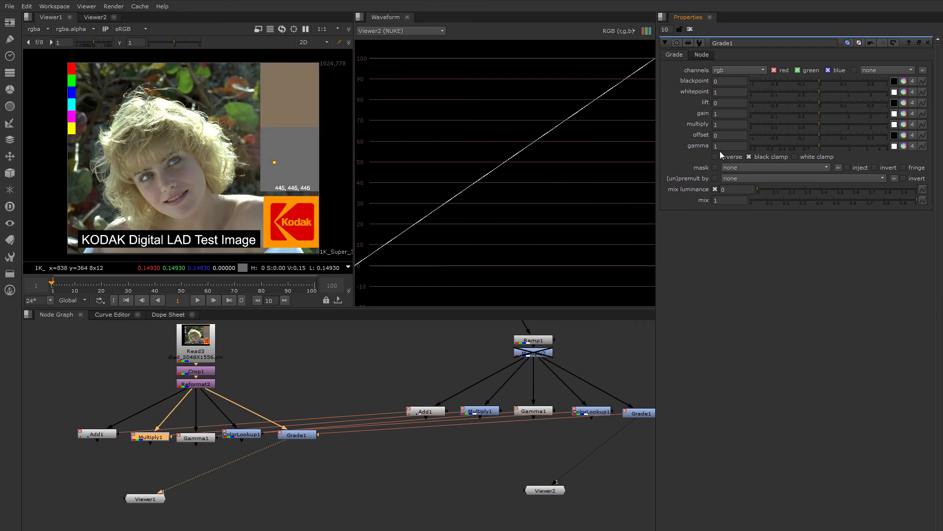
pyautogui.moveTo(819, 146); pyautogui.dragTo(788, 146)
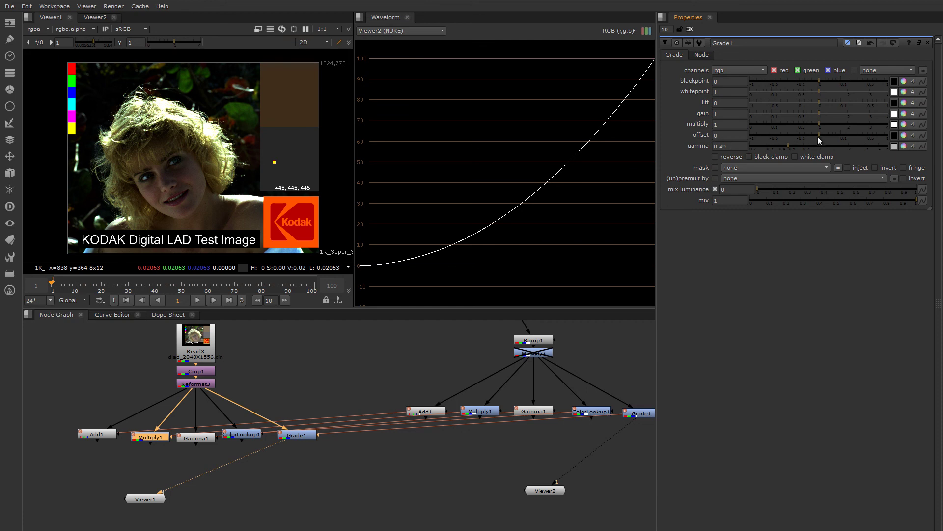
pyautogui.moveTo(818, 137); pyautogui.dragTo(787, 138)
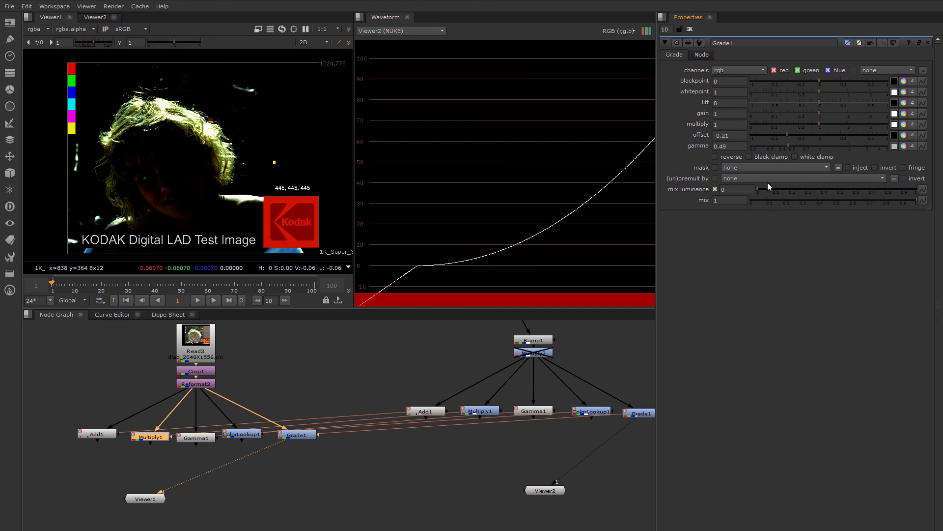
pyautogui.click(748, 156)
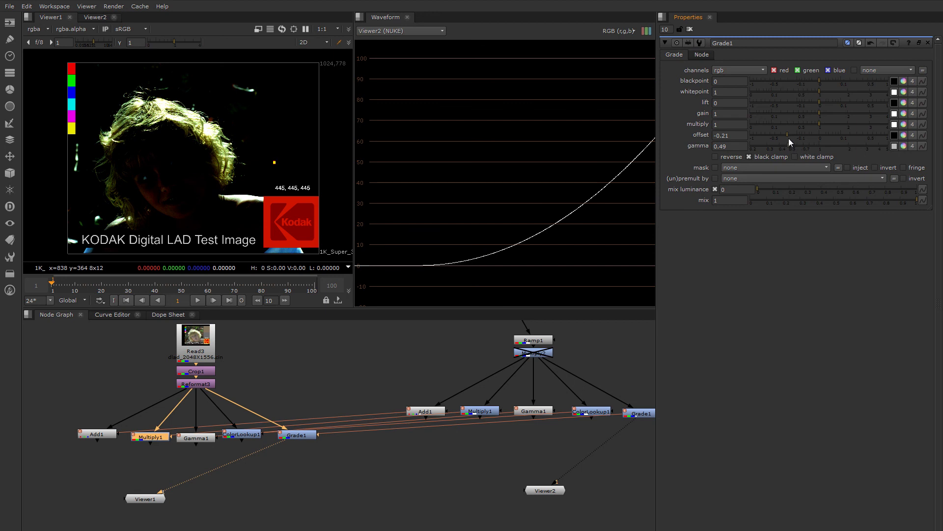
pyautogui.moveTo(788, 137); pyautogui.dragTo(780, 134)
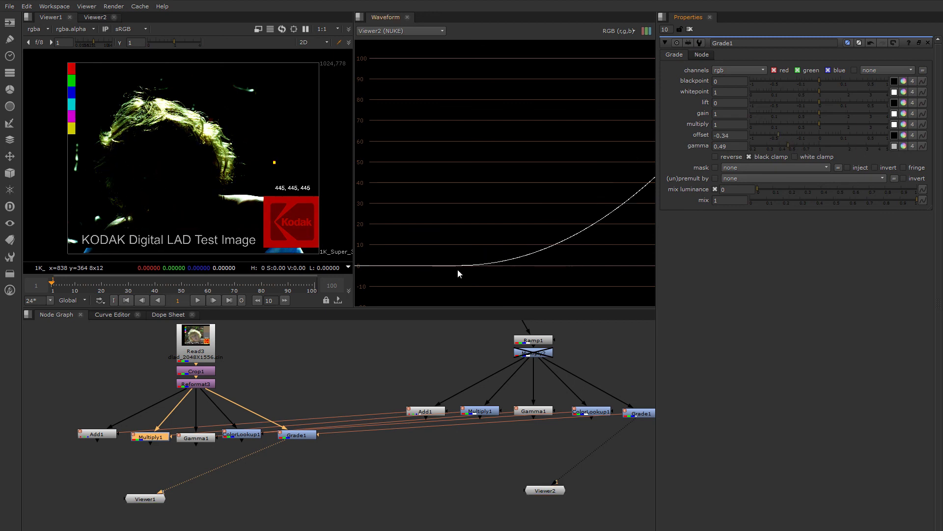
# Reset Grade1's offset to exactly 0 and gamma to exactly 1
pyautogui.click(819, 134)
pyautogui.click(821, 146)
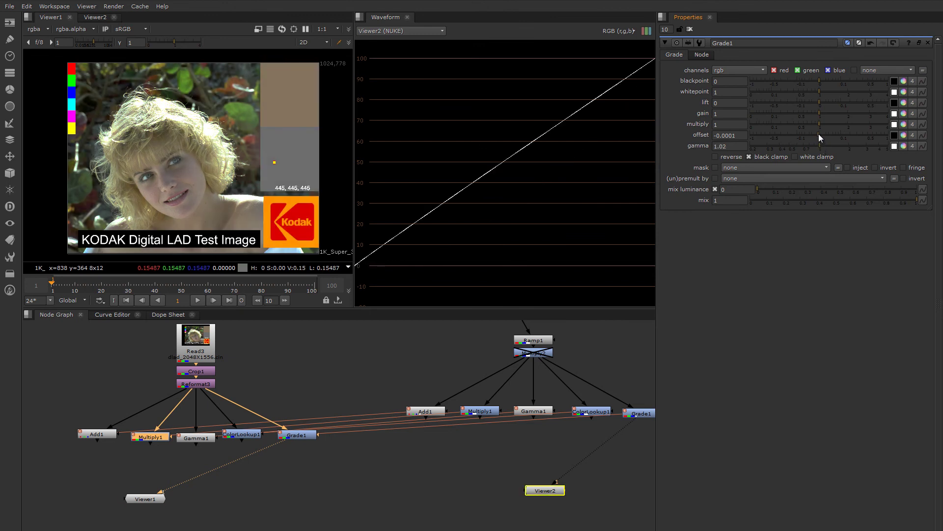
pyautogui.click(819, 135)
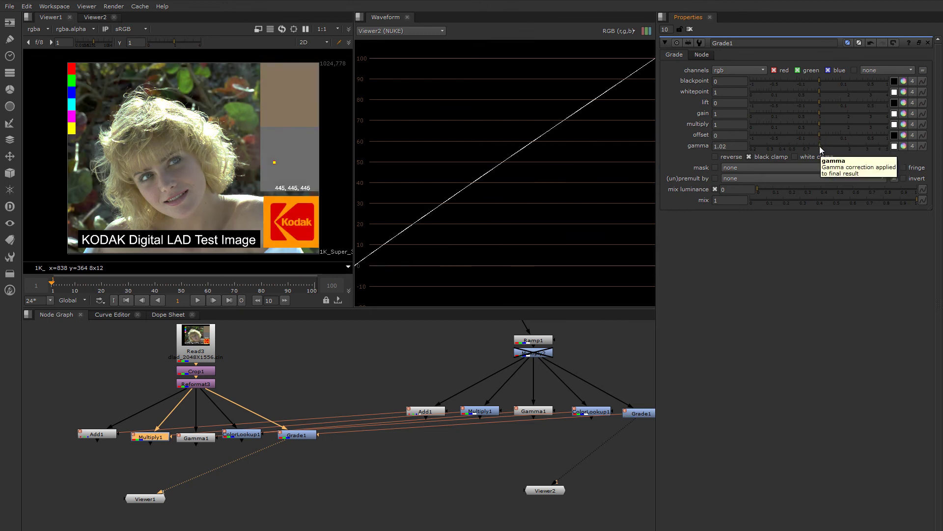
pyautogui.click(820, 146)
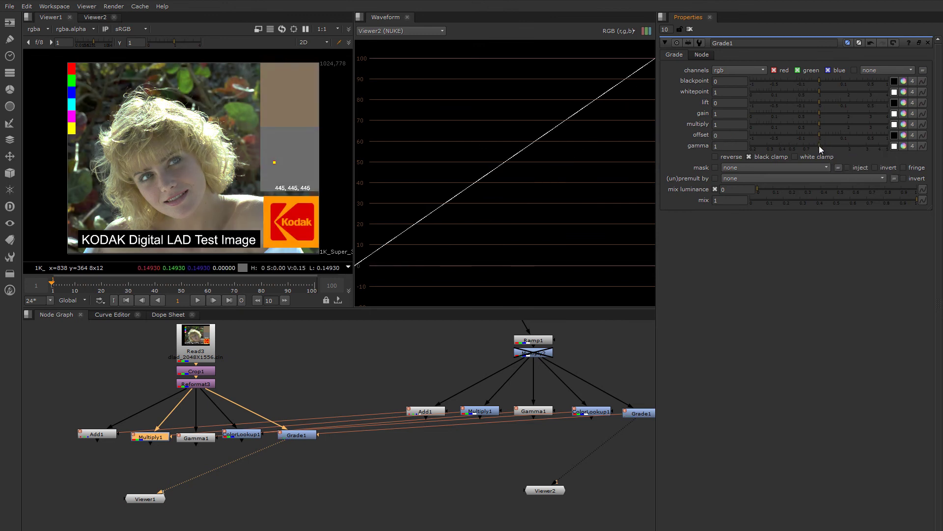